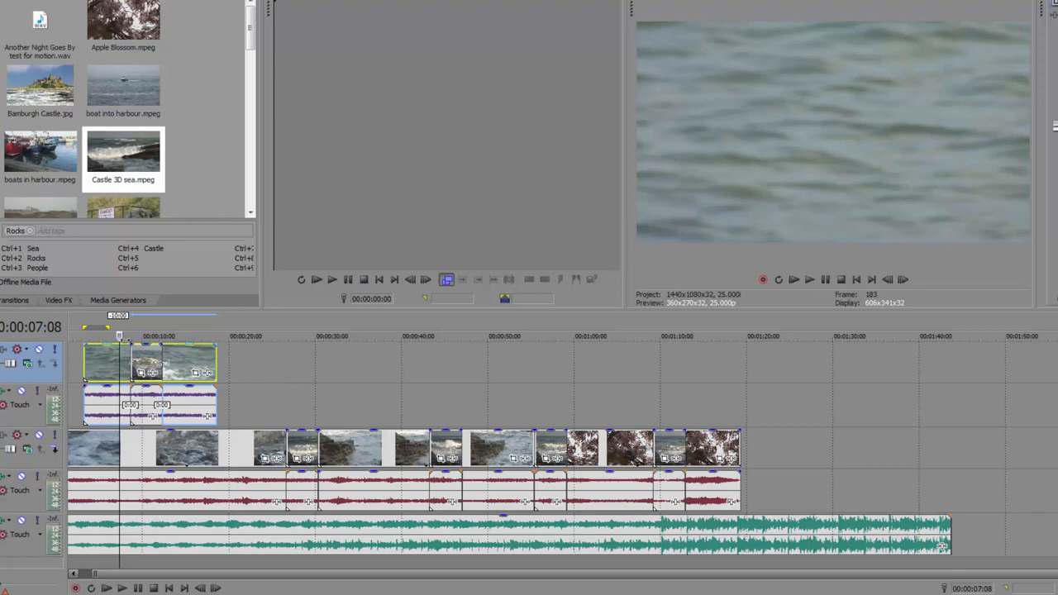
# Step: Move the short wave clip on the top video track out of the long sea clip and place it directly after that clip's end
pyautogui.moveTo(118, 349)
pyautogui.mouseDown()
pyautogui.moveTo(75, 355)
pyautogui.moveTo(110, 354)
pyautogui.mouseUp()
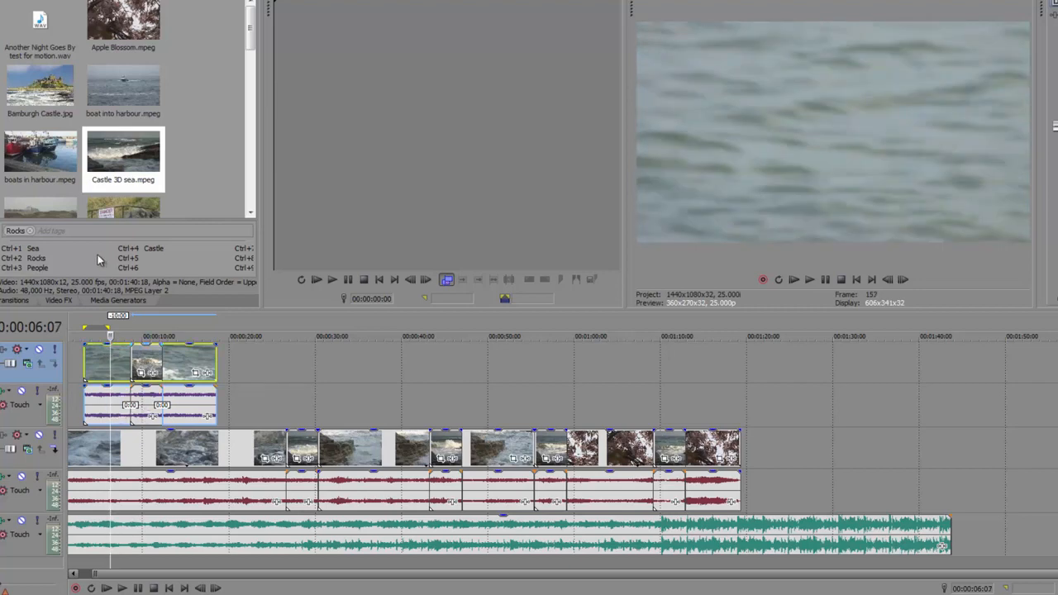
pyautogui.moveTo(144, 365); pyautogui.dragTo(96, 366)
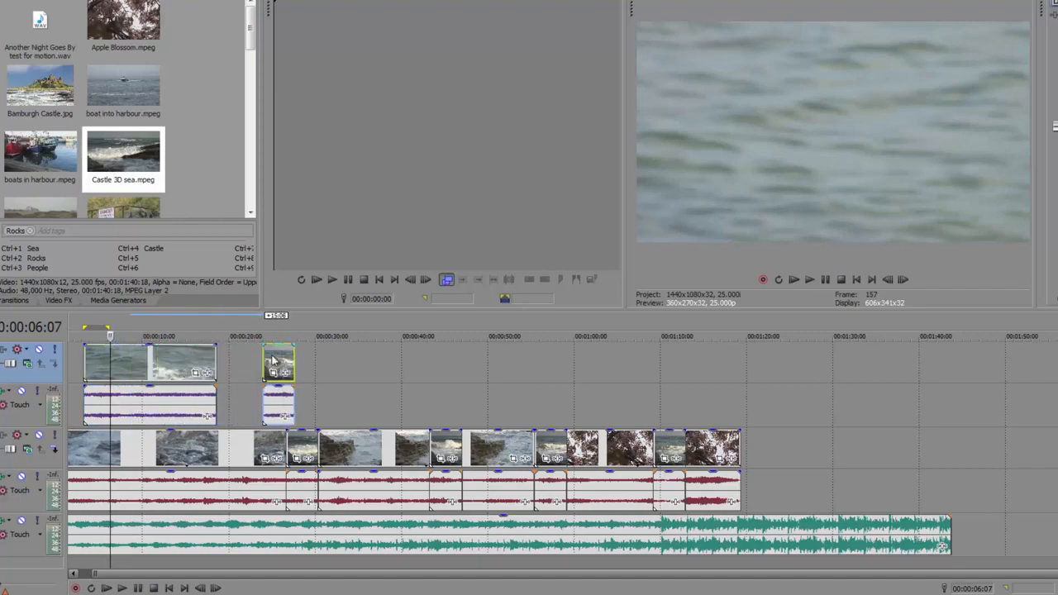
pyautogui.moveTo(166, 293); pyautogui.dragTo(222, 301)
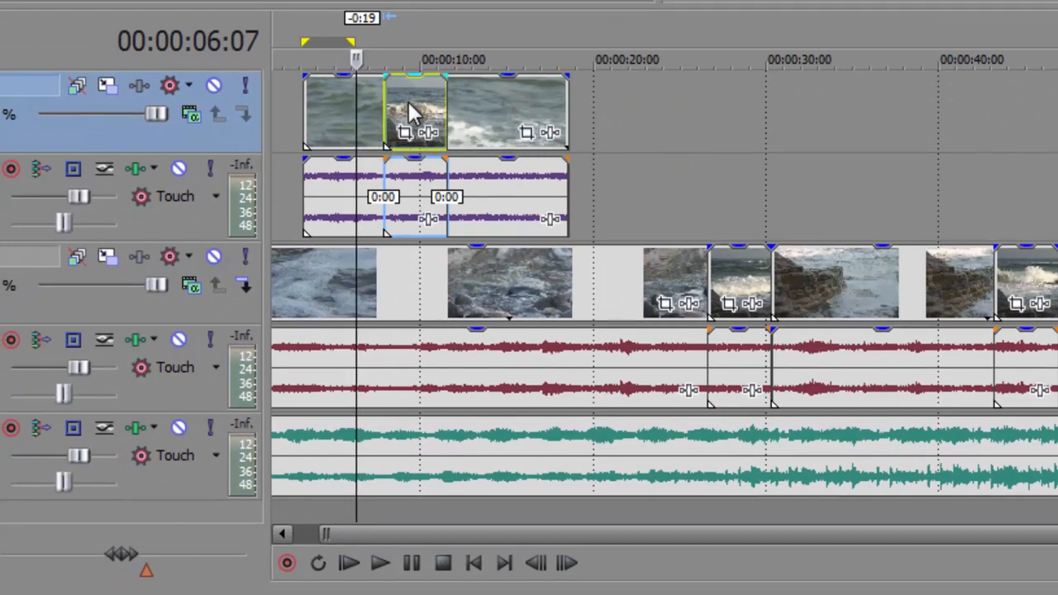
pyautogui.moveTo(439, 97); pyautogui.dragTo(579, 165)
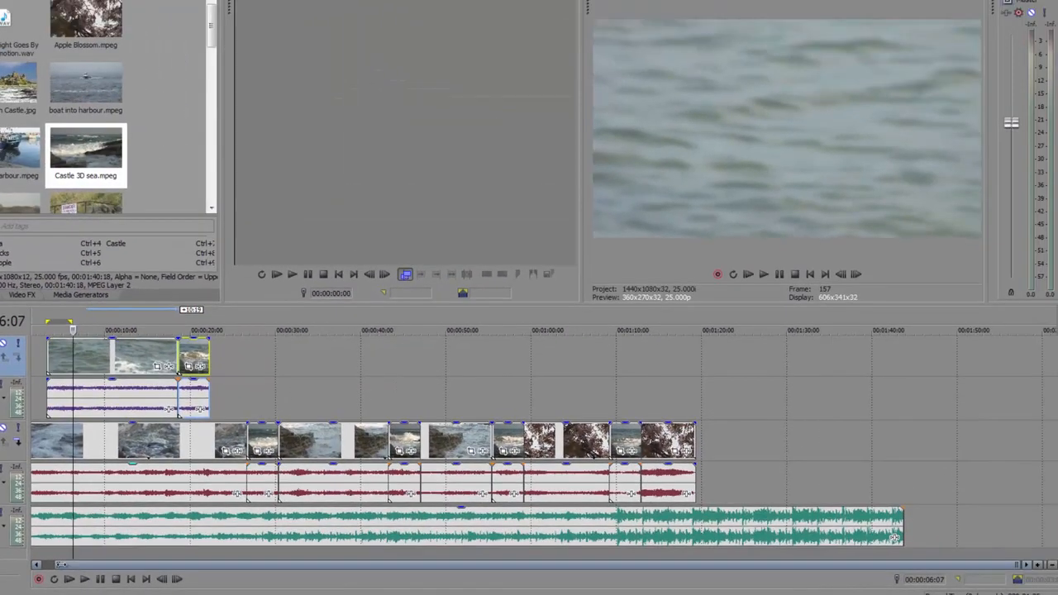
# Step: Show the timeline from its start and zoom in around the playhead at 00:00:06:07 until the ruler divides into two-frame intervals
pyautogui.moveTo(60, 565); pyautogui.dragTo(48, 565)
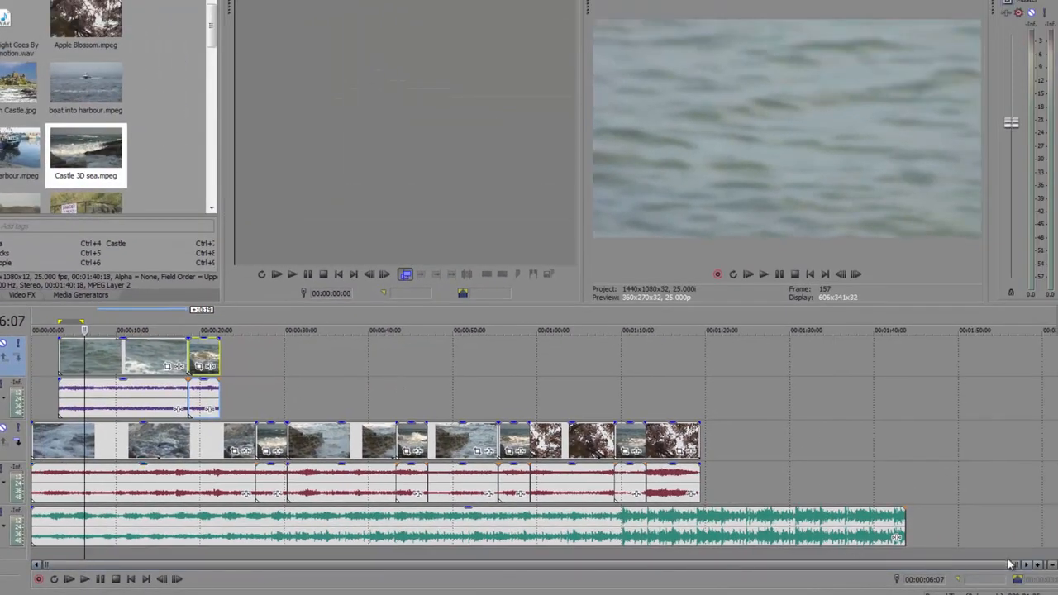
pyautogui.moveTo(1009, 565); pyautogui.dragTo(1023, 548)
pyautogui.click(1038, 566)
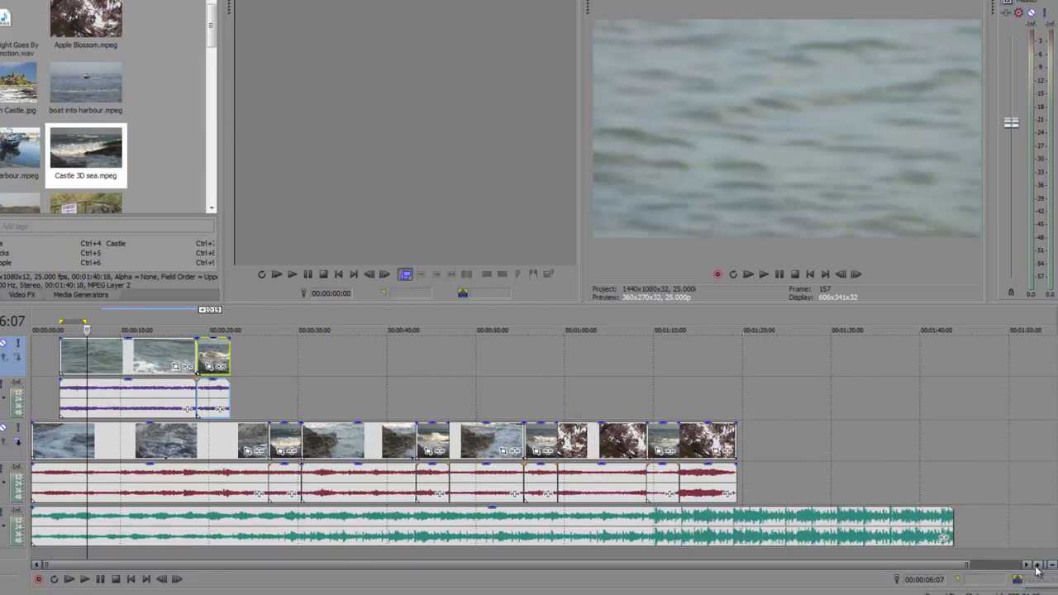
pyautogui.click(1038, 566)
pyautogui.click(1038, 566)
pyautogui.click(1038, 565)
pyautogui.click(1038, 566)
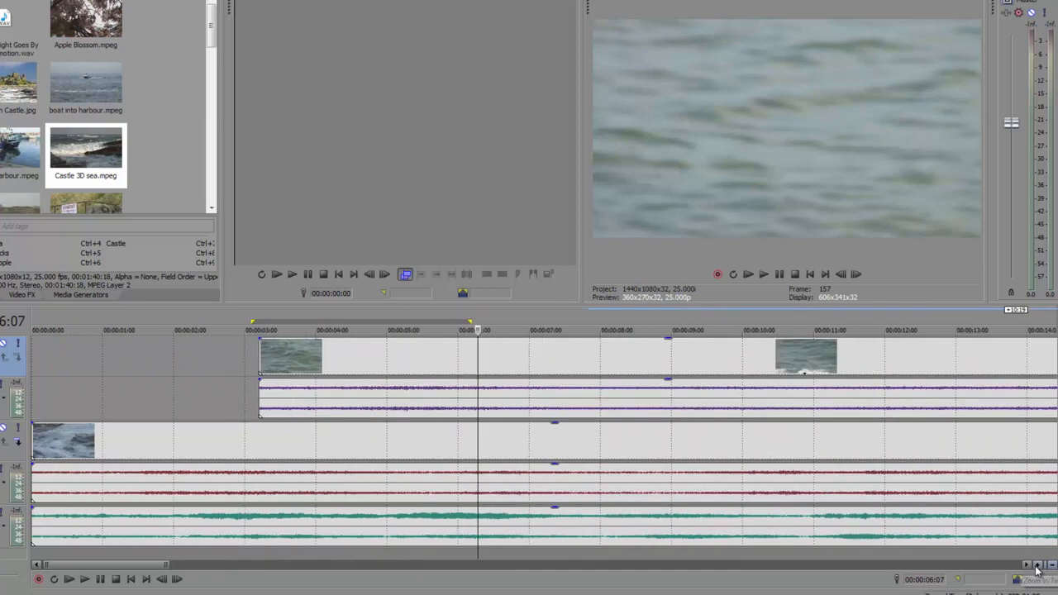
pyautogui.click(1038, 565)
pyautogui.click(1038, 566)
pyautogui.click(1038, 565)
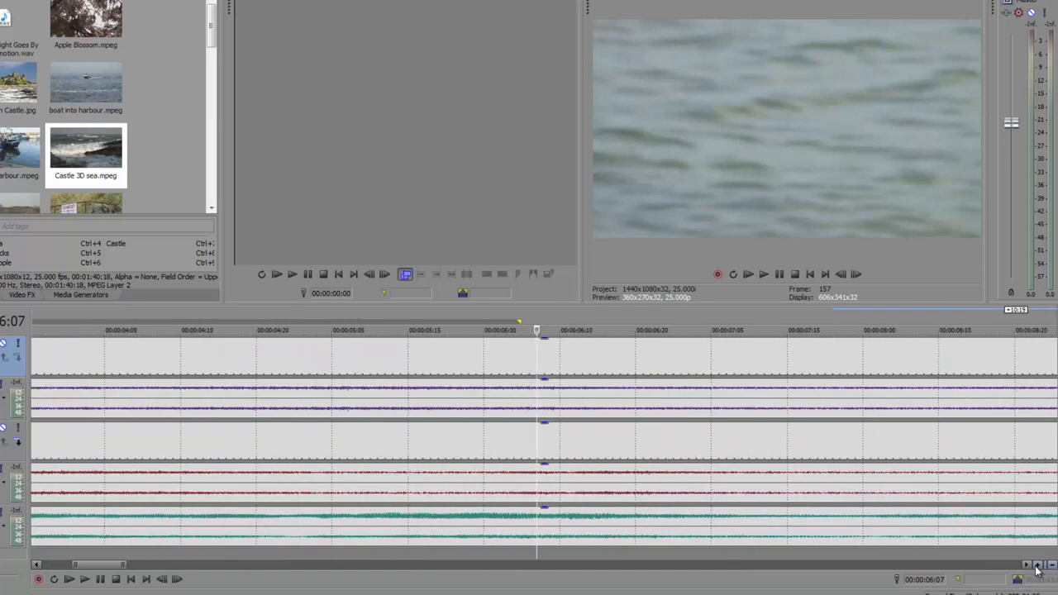
pyautogui.click(1038, 566)
pyautogui.click(1038, 566)
pyautogui.click(1038, 566)
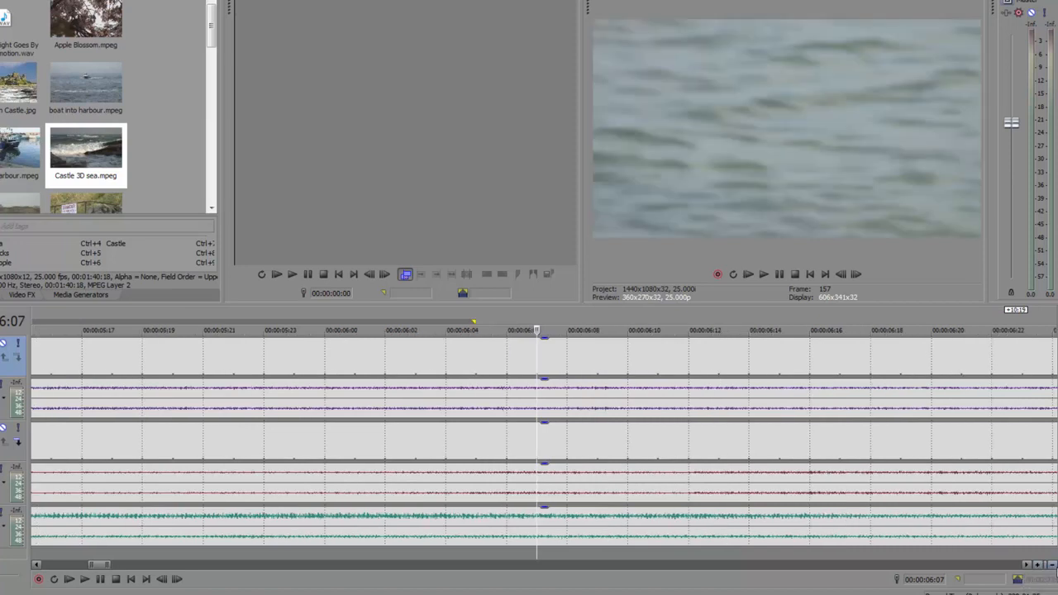
# Step: Zoom the timeline out to the whole project, in to single frames, and back out until both top-track clips fit the view
pyautogui.click(1051, 565)
pyautogui.click(1052, 566)
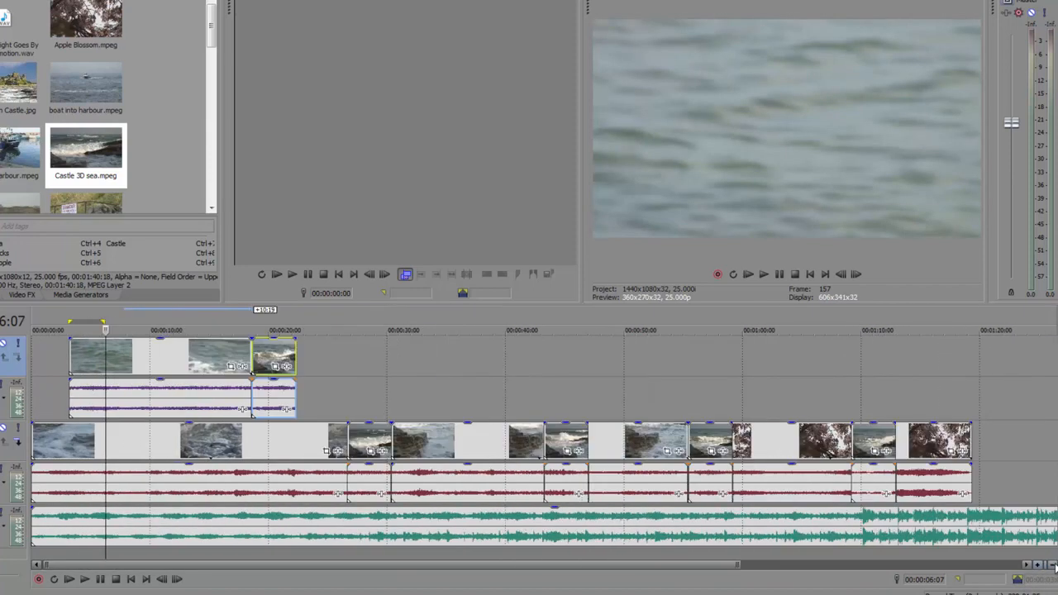
pyautogui.click(1052, 566)
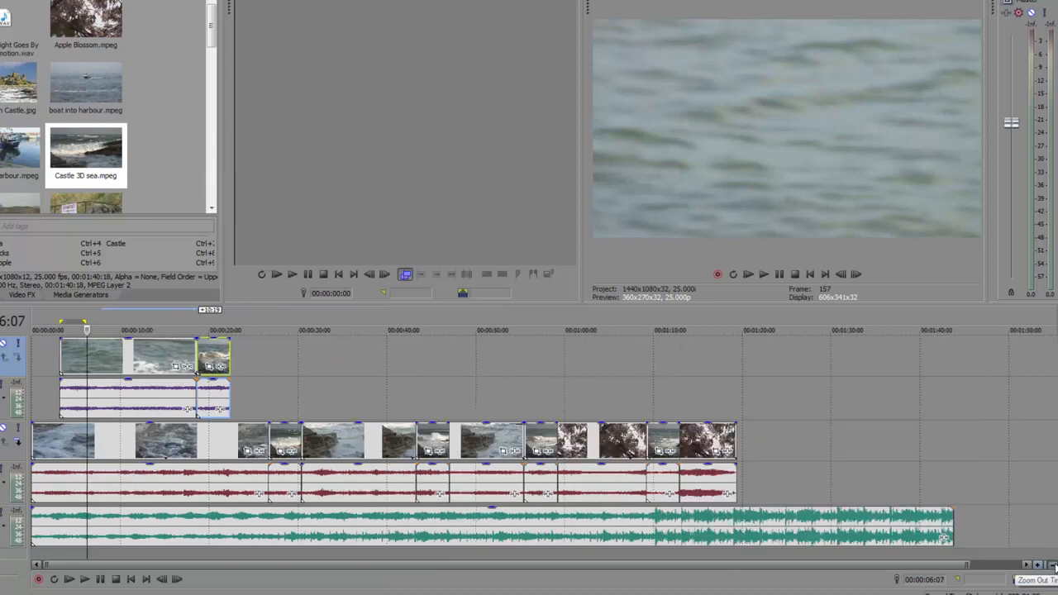
pyautogui.click(1052, 566)
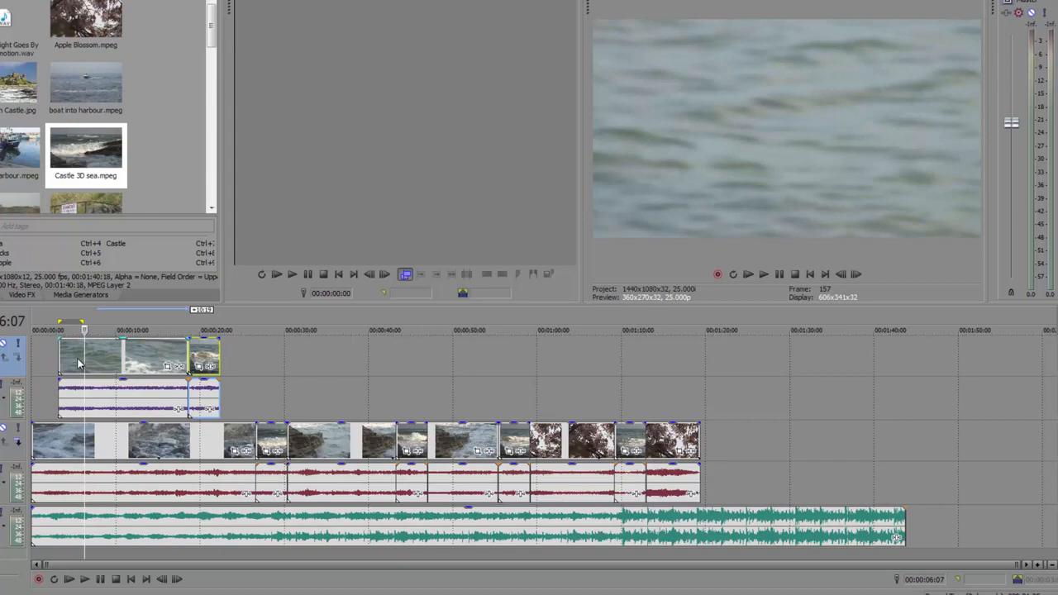
pyautogui.scroll(10, 78, 364)
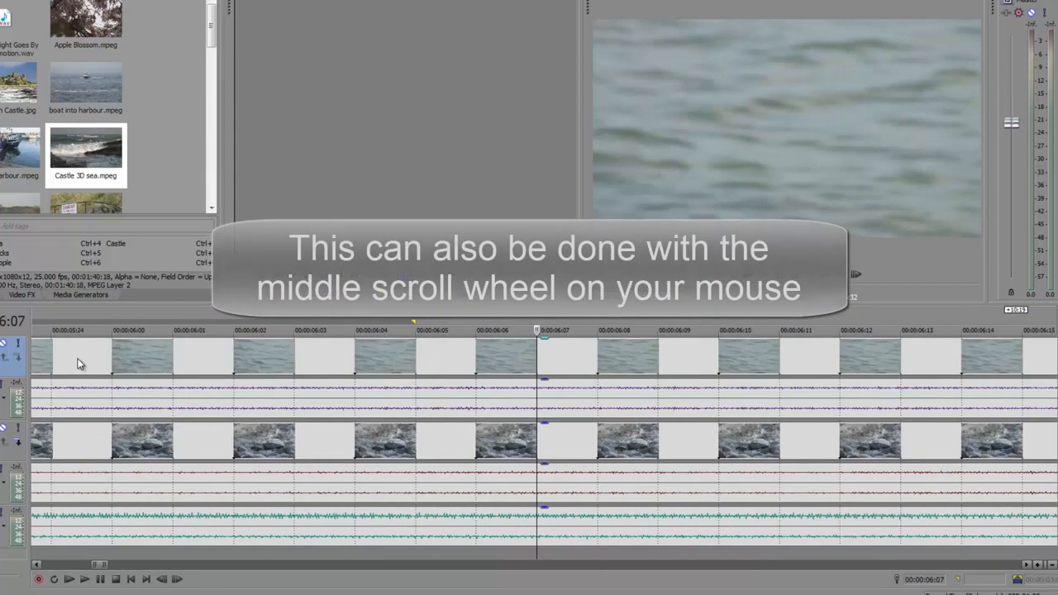
pyautogui.scroll(-10, 79, 364)
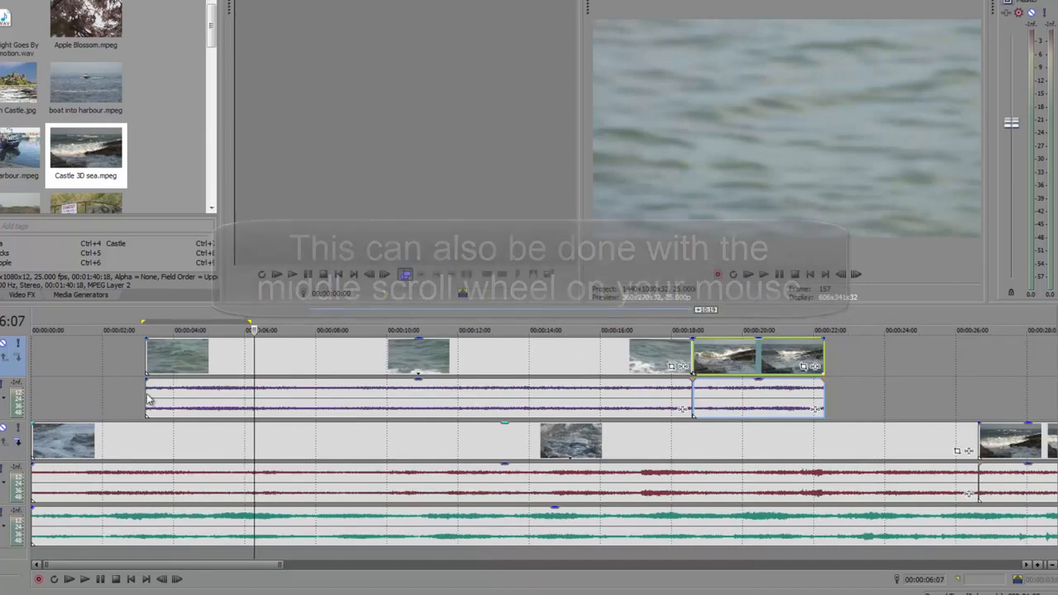
# Step: Select the long sea clip, lower its opacity in stages until it is fully transparent, and restore it to full opacity
pyautogui.click(326, 364)
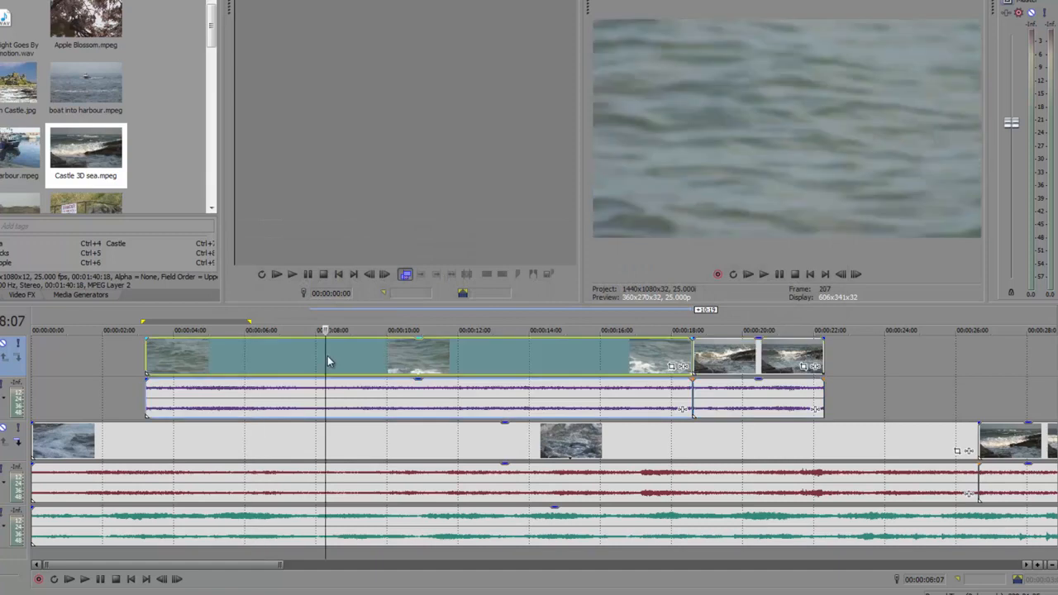
pyautogui.click(734, 369)
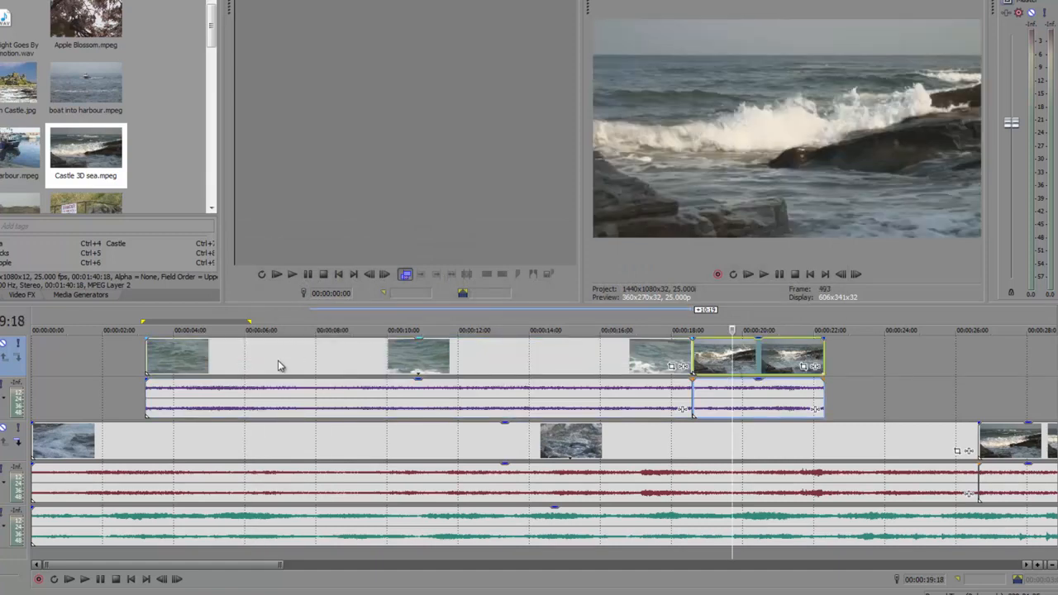
pyautogui.click(278, 361)
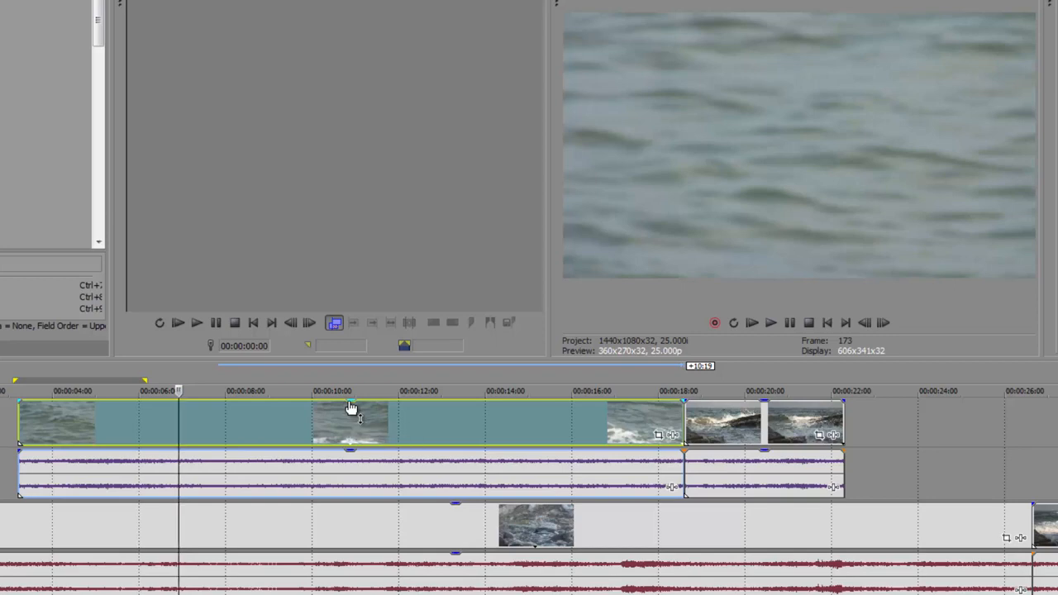
pyautogui.moveTo(352, 408); pyautogui.dragTo(352, 421)
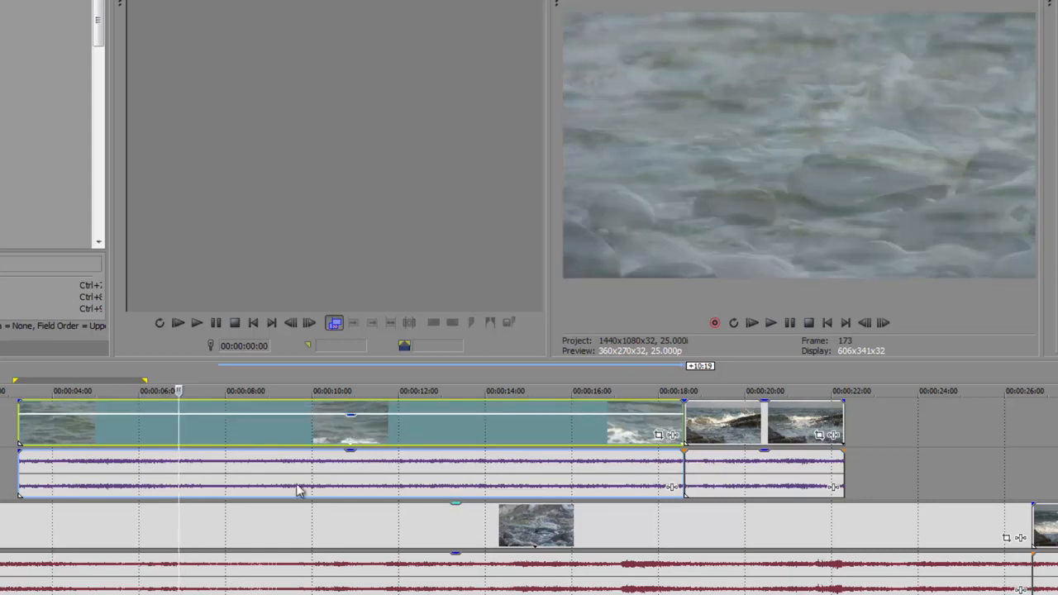
pyautogui.moveTo(352, 410); pyautogui.dragTo(355, 428)
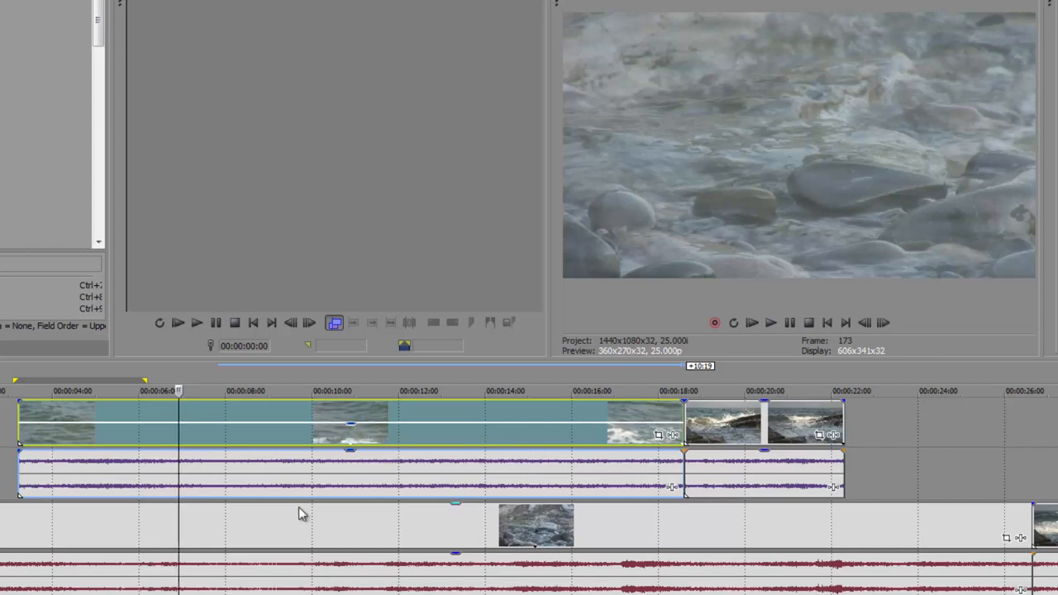
pyautogui.moveTo(352, 432); pyautogui.dragTo(350, 455)
pyautogui.moveTo(353, 448)
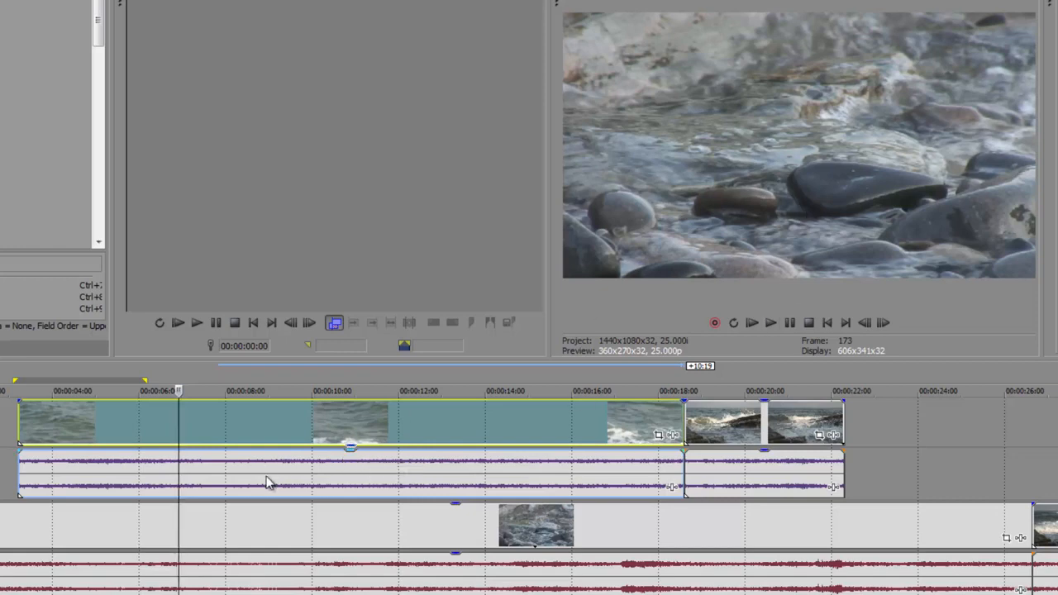
pyautogui.moveTo(348, 449); pyautogui.dragTo(352, 401)
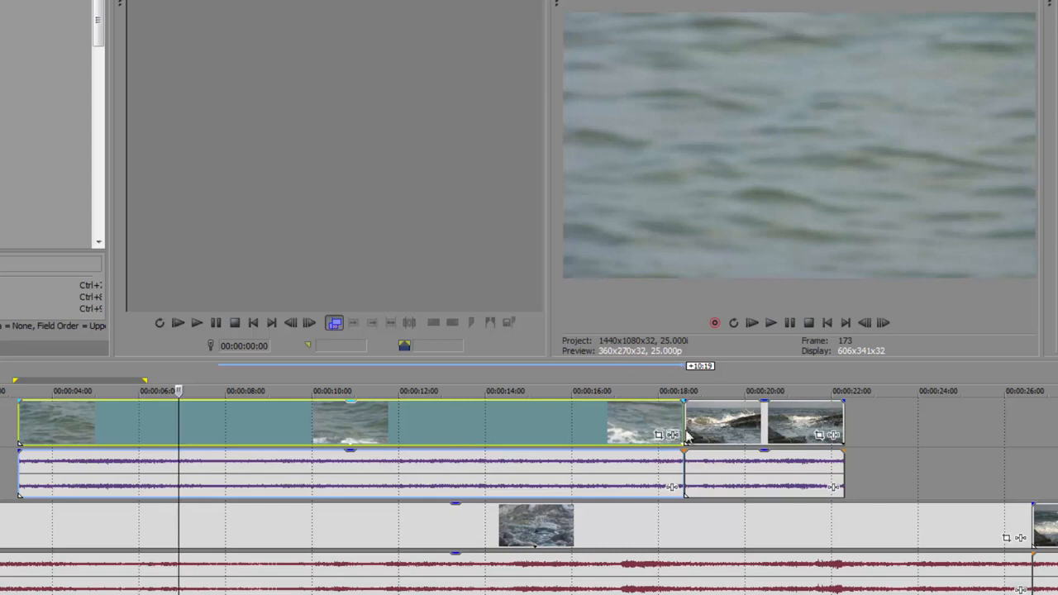
# Step: Play the hard cut into the long sea clip, starting just before the clip at 00:00:02:08
pyautogui.click(757, 430)
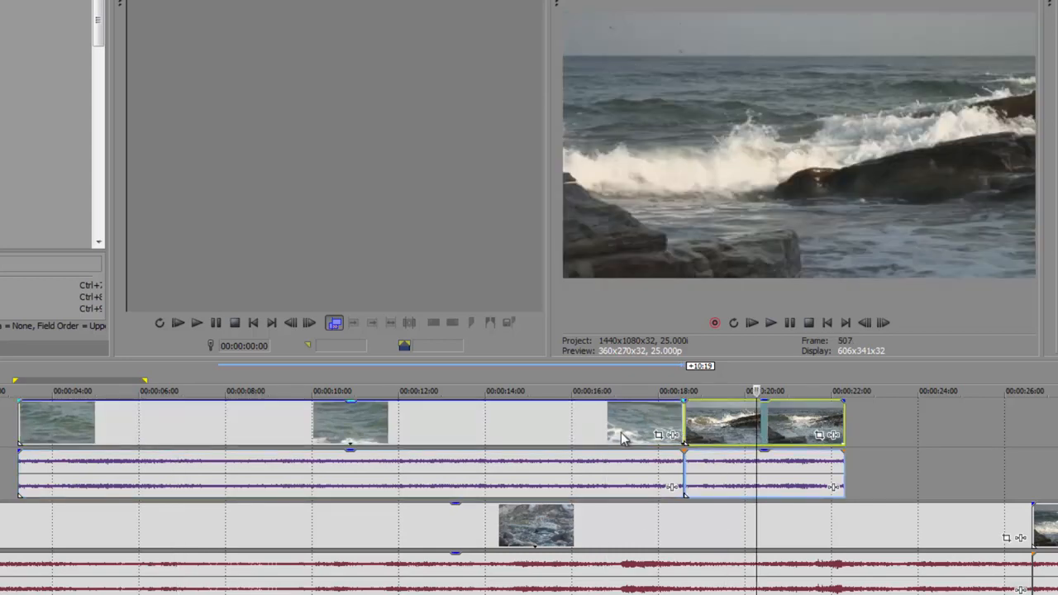
pyautogui.click(622, 437)
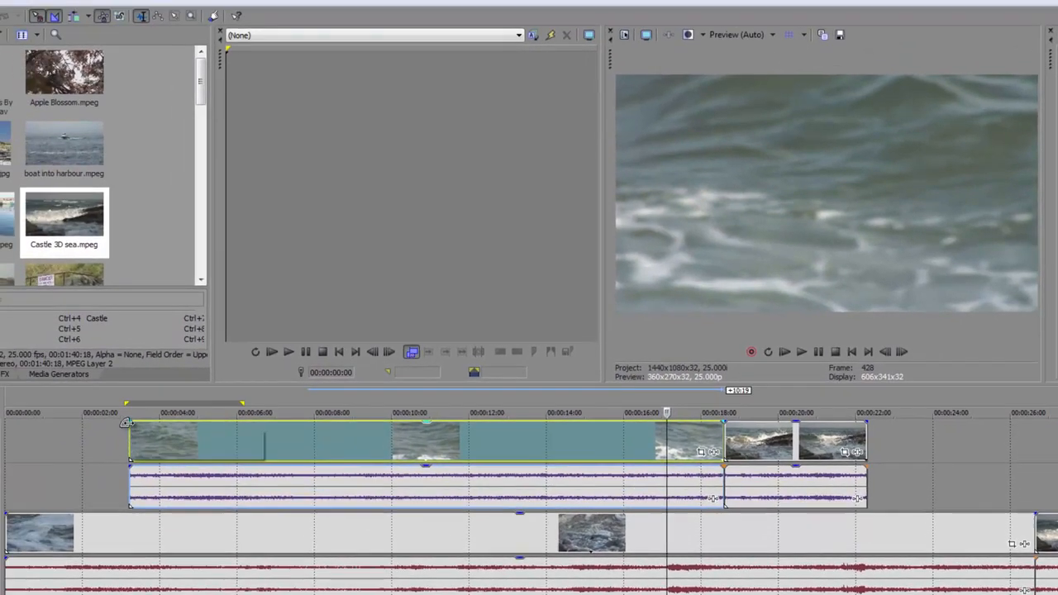
pyautogui.click(94, 434)
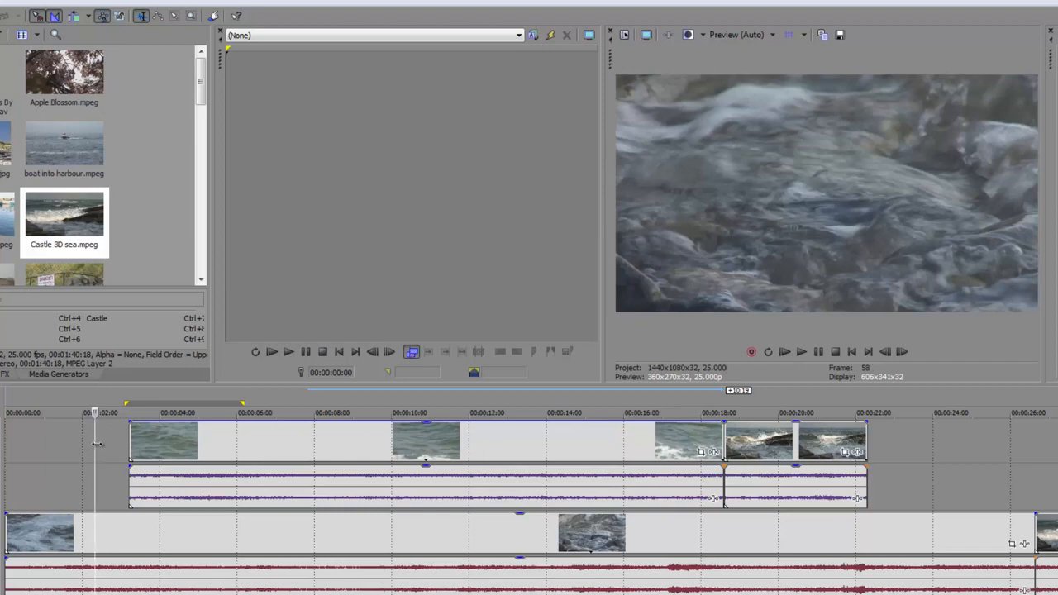
pyautogui.press('space')
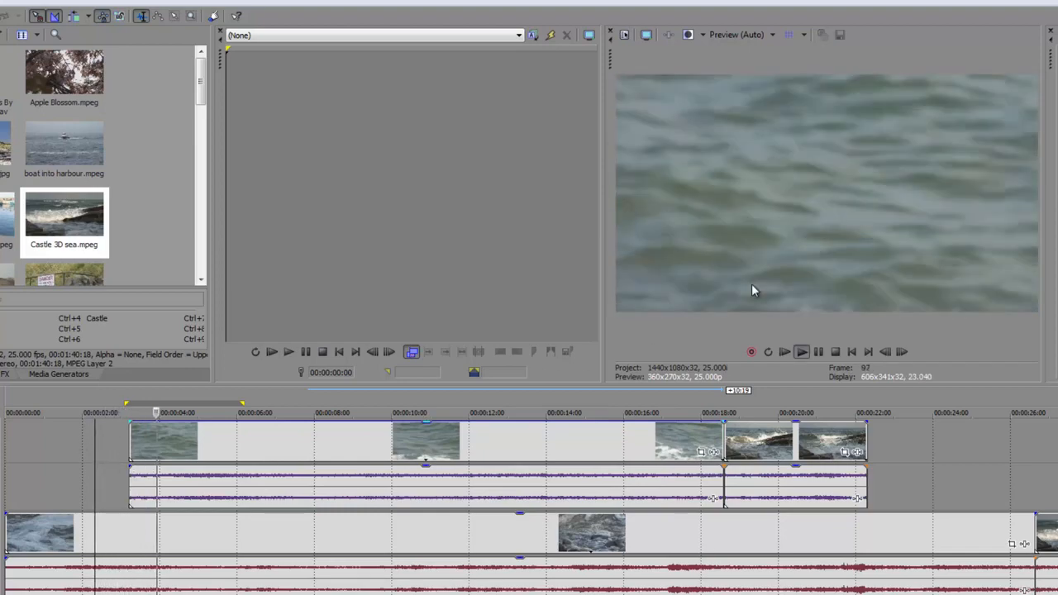
pyautogui.press('space')
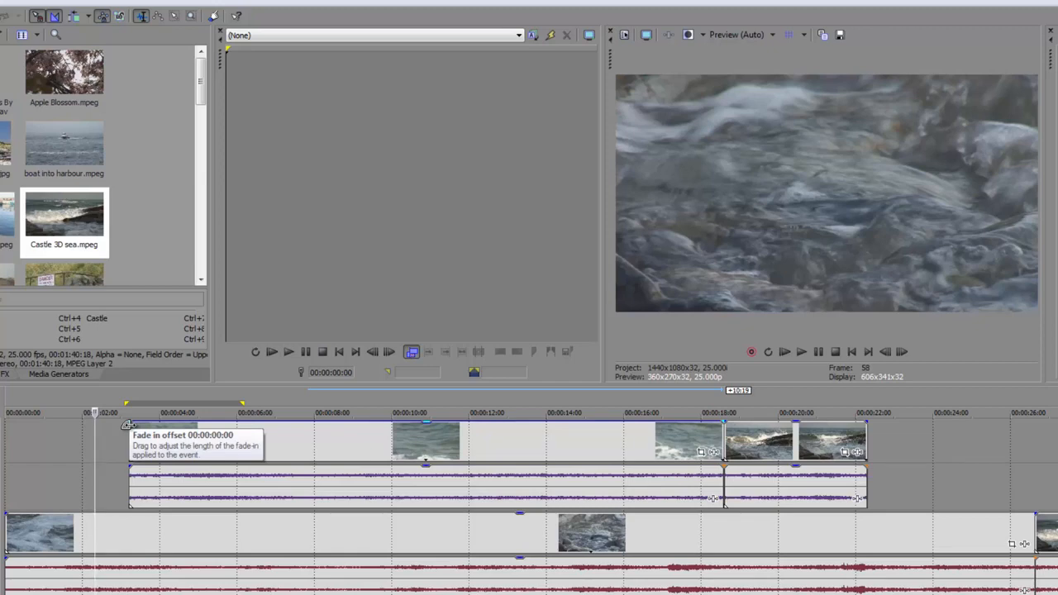
# Step: Add a fade-in of about one second to the start of the long sea clip and play the transition
pyautogui.moveTo(128, 425); pyautogui.dragTo(165, 424)
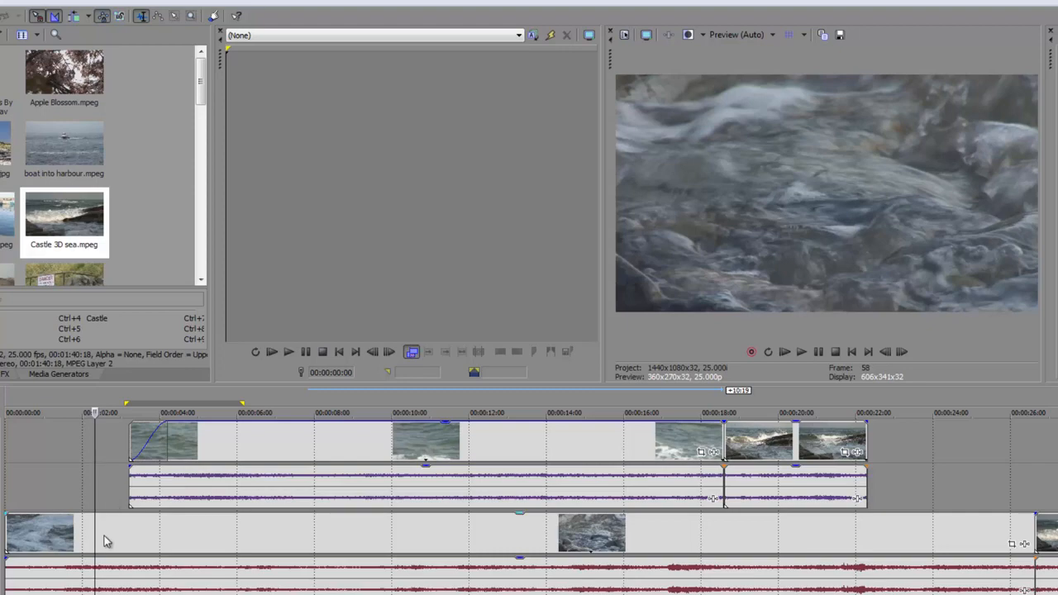
pyautogui.press('space')
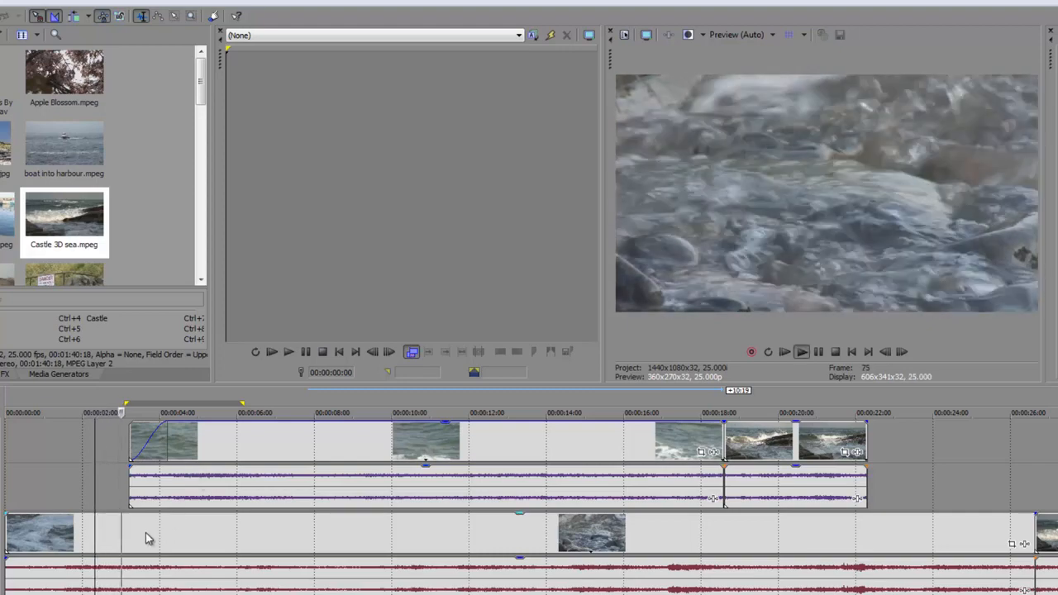
pyautogui.press('space')
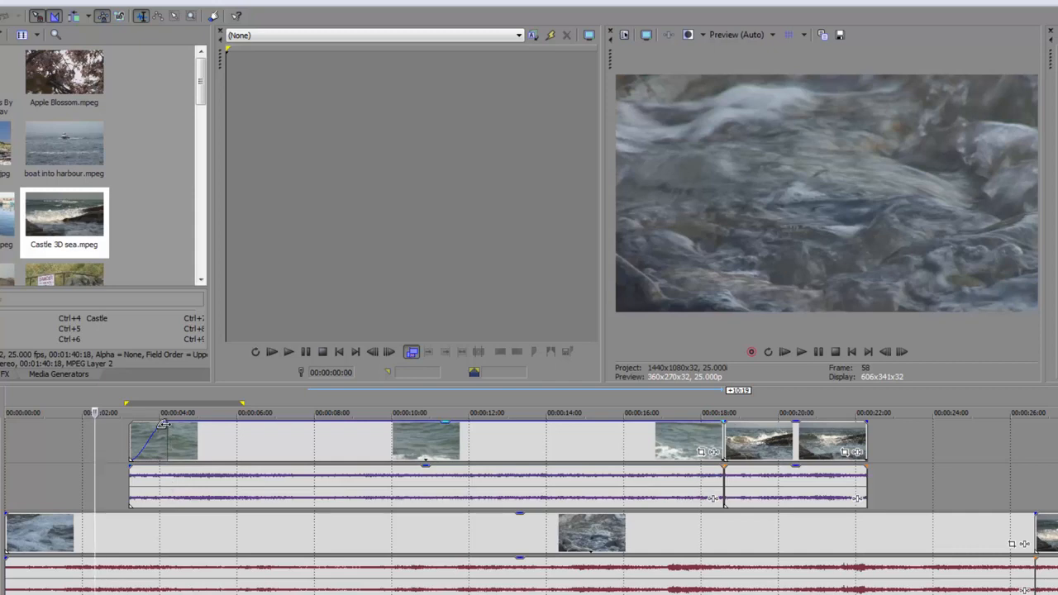
# Step: Lengthen the long sea clip's fade-in to 00:00:02:07 and play the slower transition
pyautogui.moveTo(169, 424); pyautogui.dragTo(215, 424)
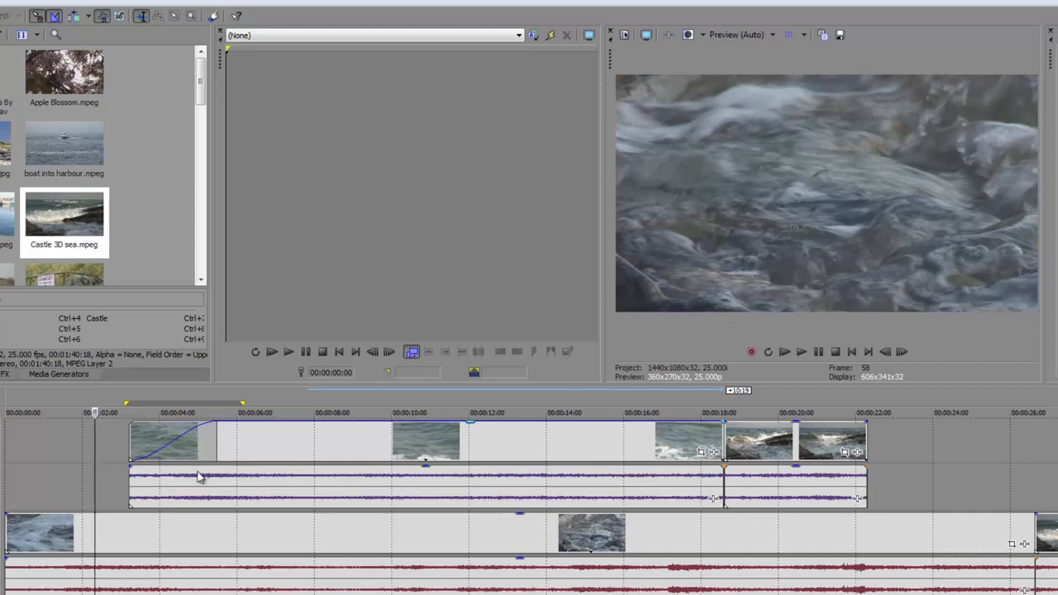
pyautogui.press('space')
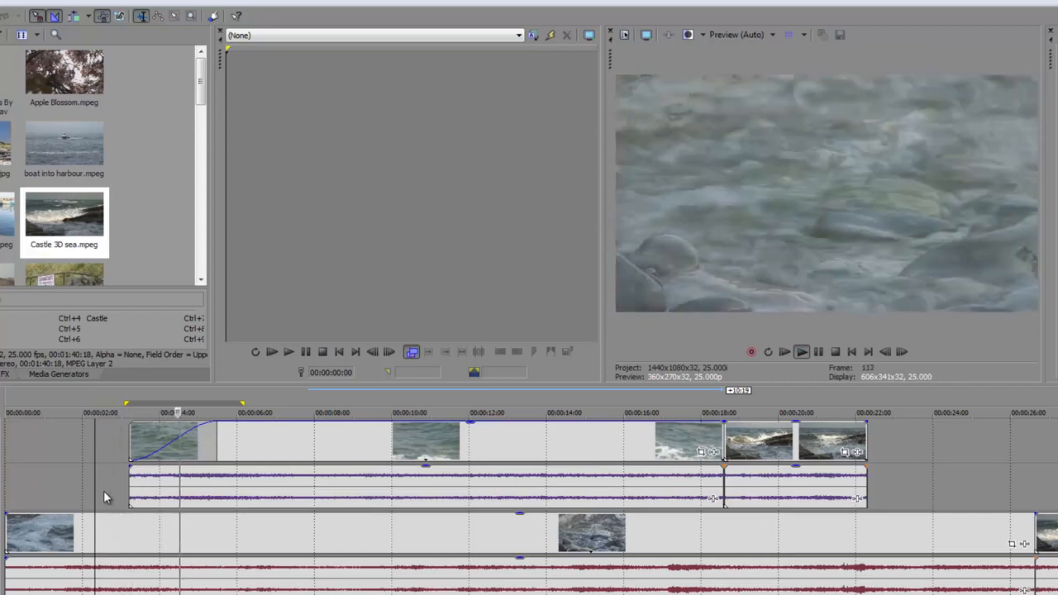
pyautogui.press('space')
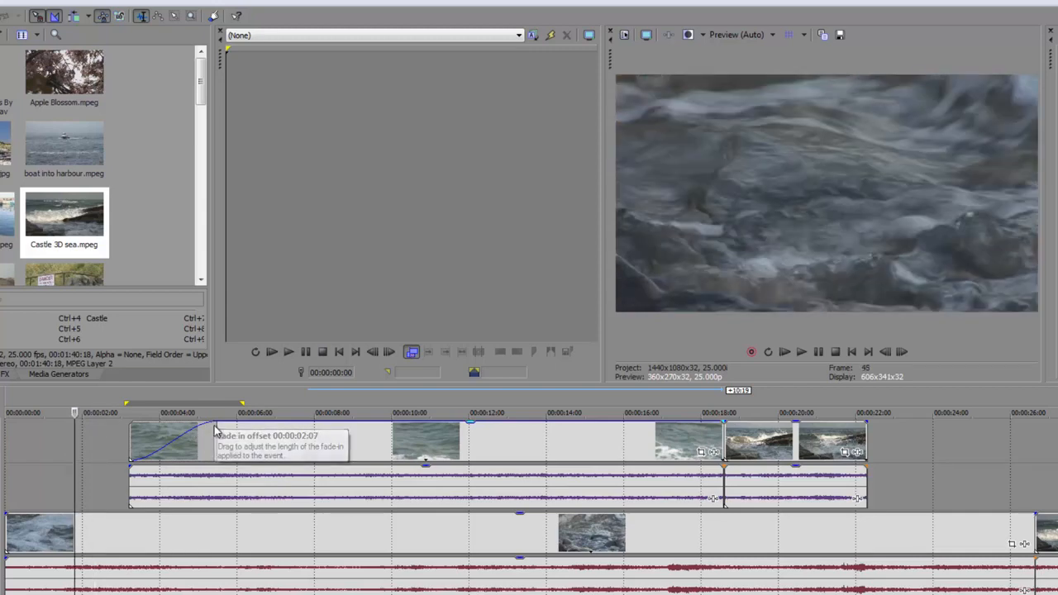
# Step: Change the sea clip's fade-in curve to the slow type with a gentle start and steep end, and play the transition
pyautogui.rightClick(214, 429)
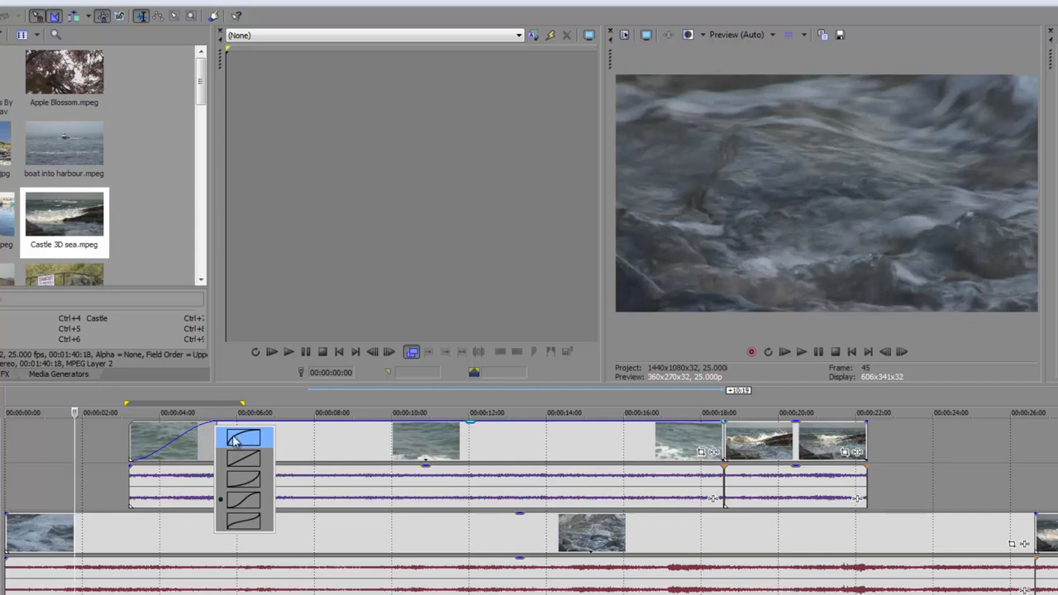
pyautogui.click(244, 483)
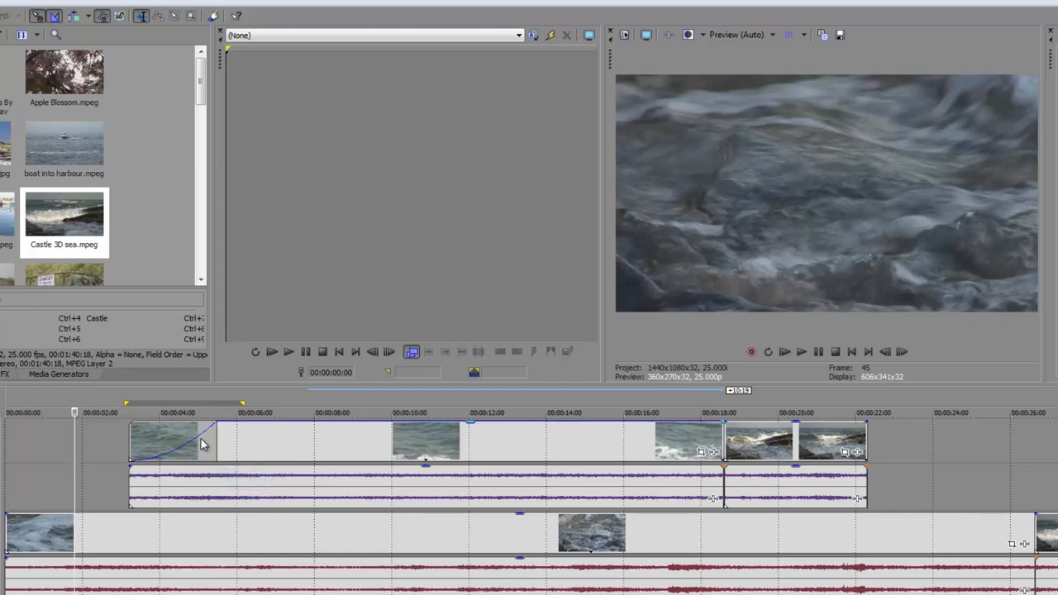
pyautogui.press('space')
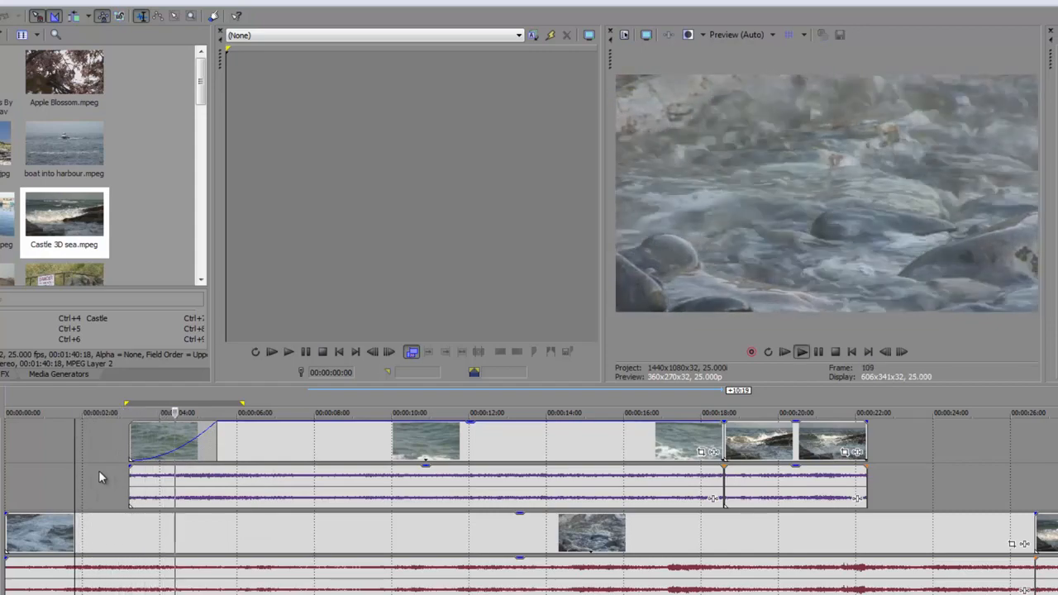
# Step: Change the long sea clip's fade-in curve to the fast type with a steep start and gentle end, and play the transition
pyautogui.press('space')
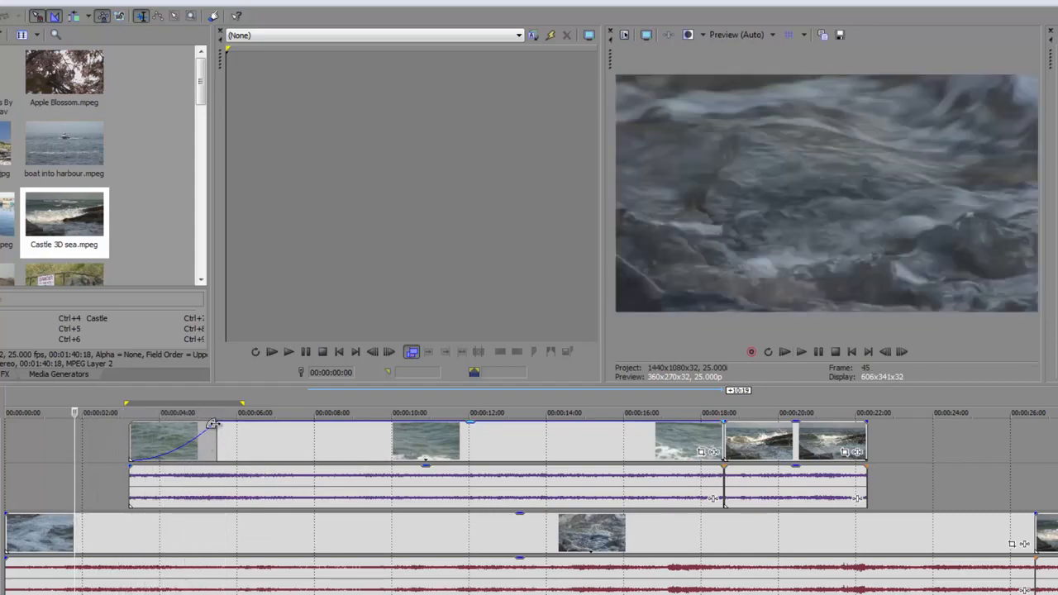
pyautogui.rightClick(217, 429)
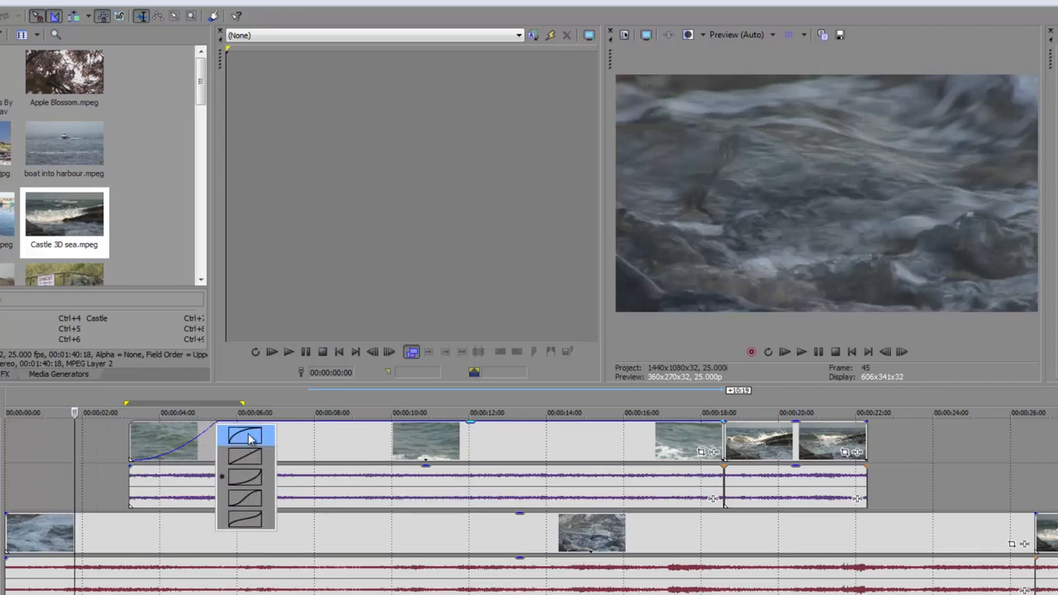
pyautogui.click(241, 436)
pyautogui.press('space')
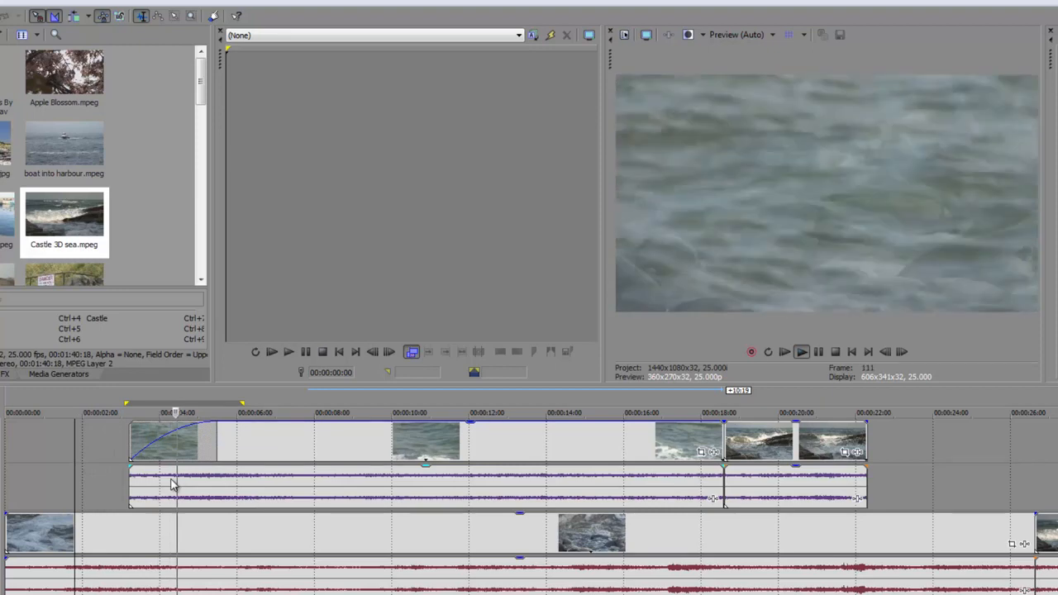
pyautogui.press('space')
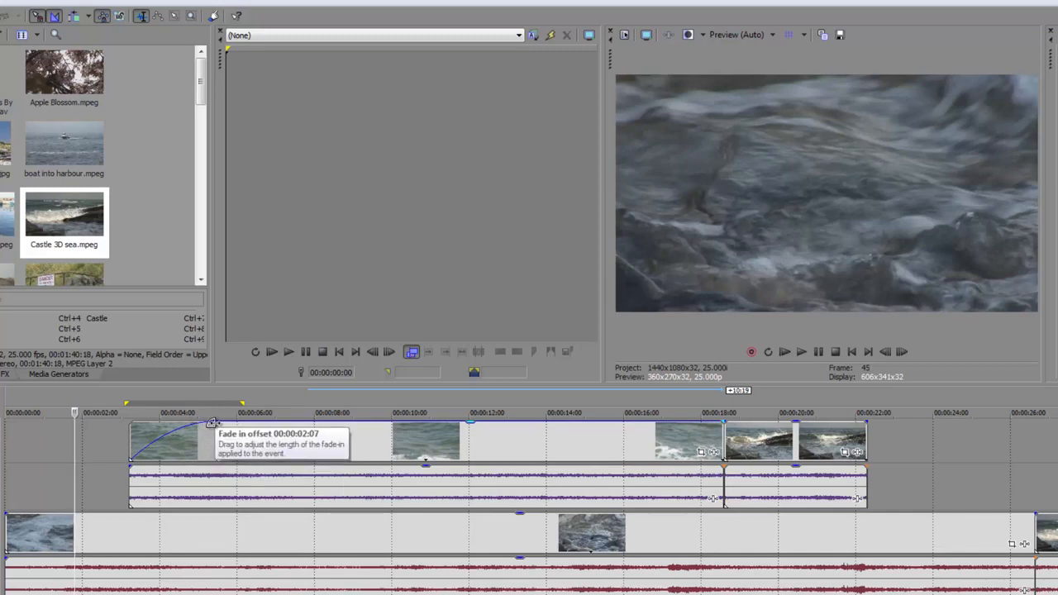
# Step: Examine the long sea clip's fade-in curve choices at the fade handle and under its Fade Type options, keeping the current curve
pyautogui.rightClick(213, 423)
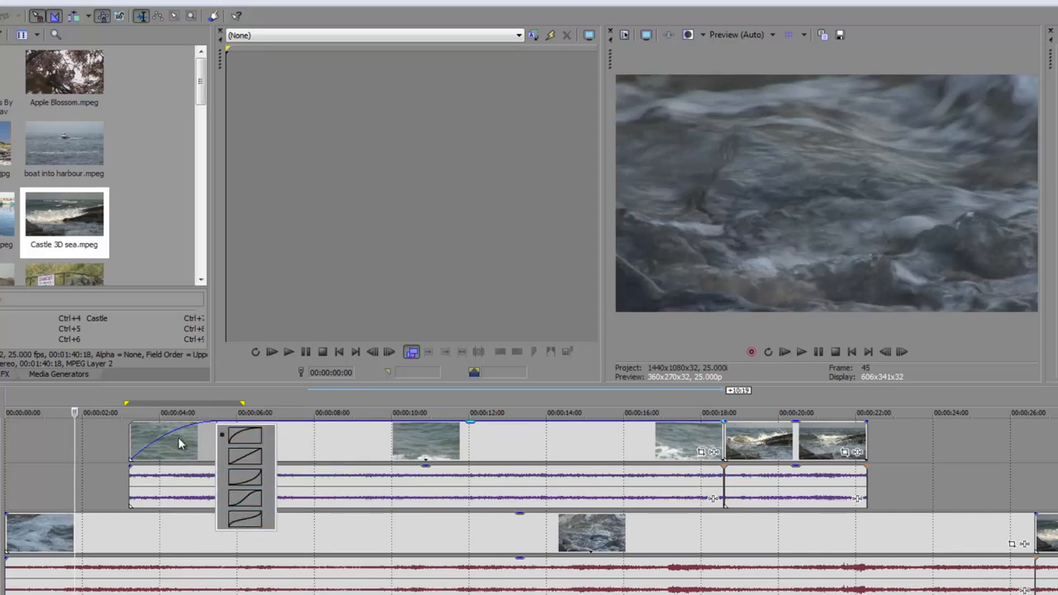
pyautogui.click(191, 441)
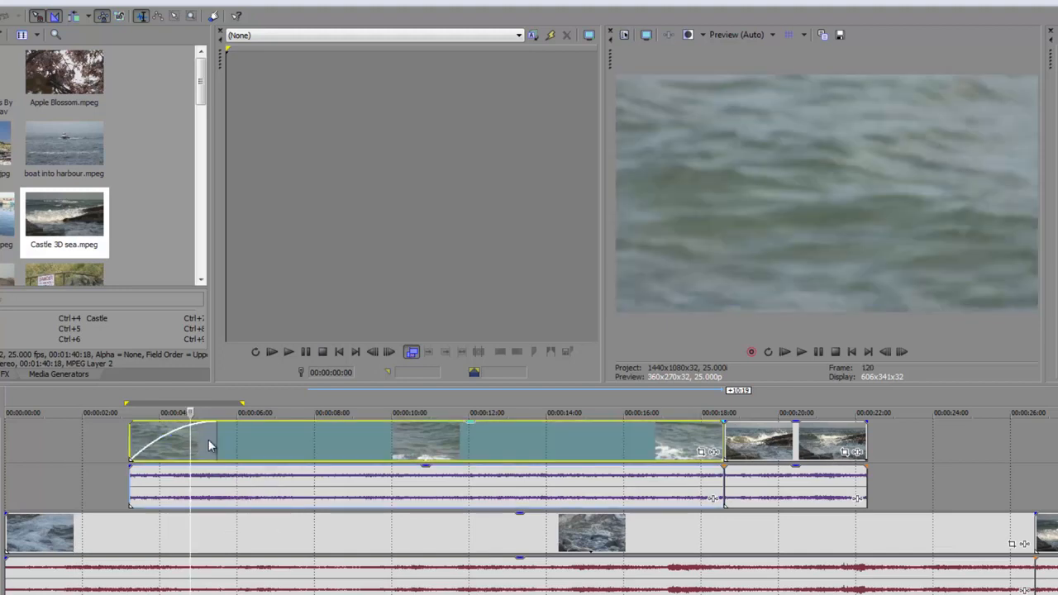
pyautogui.rightClick(208, 440)
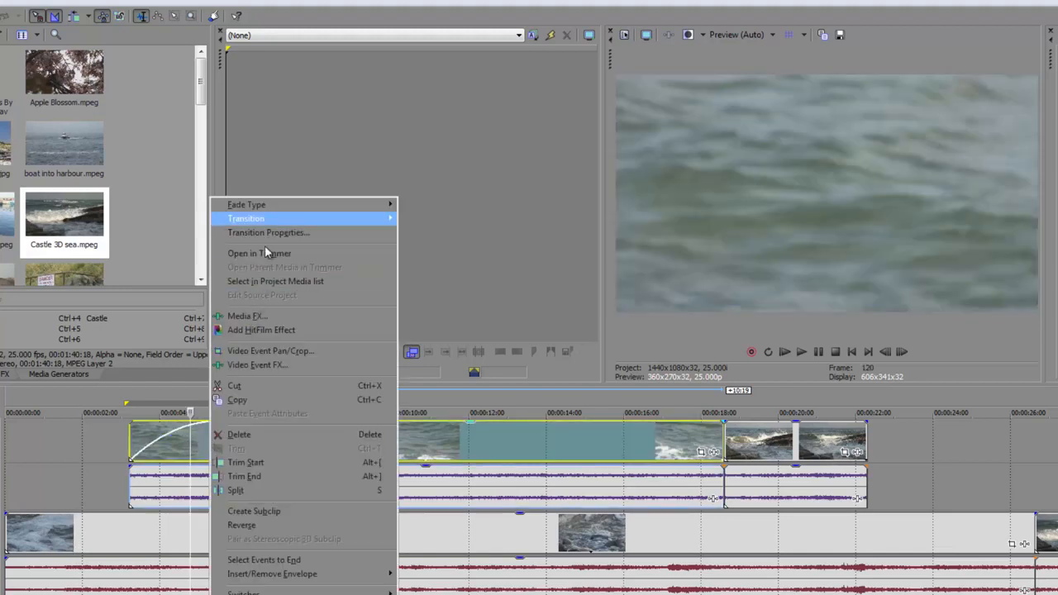
pyautogui.moveTo(271, 218)
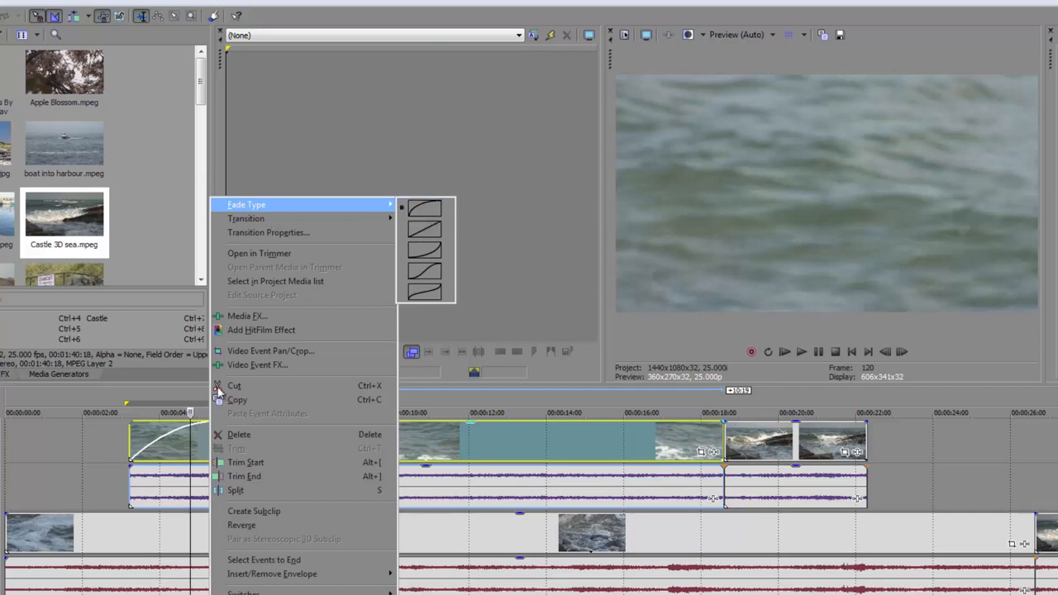
pyautogui.press('Escape')
pyautogui.press('Escape')
pyautogui.click(76, 442)
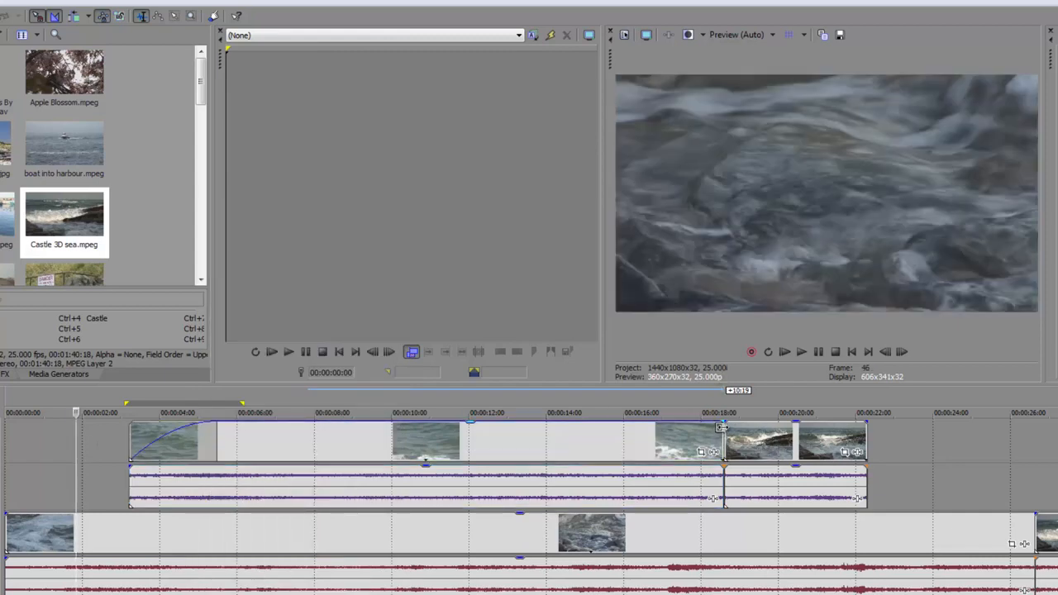
# Step: Try a fade-out of about 1.8 seconds at the end of the long sea clip, using the curve that is steep at both ends
pyautogui.moveTo(722, 421); pyautogui.dragTo(653, 427)
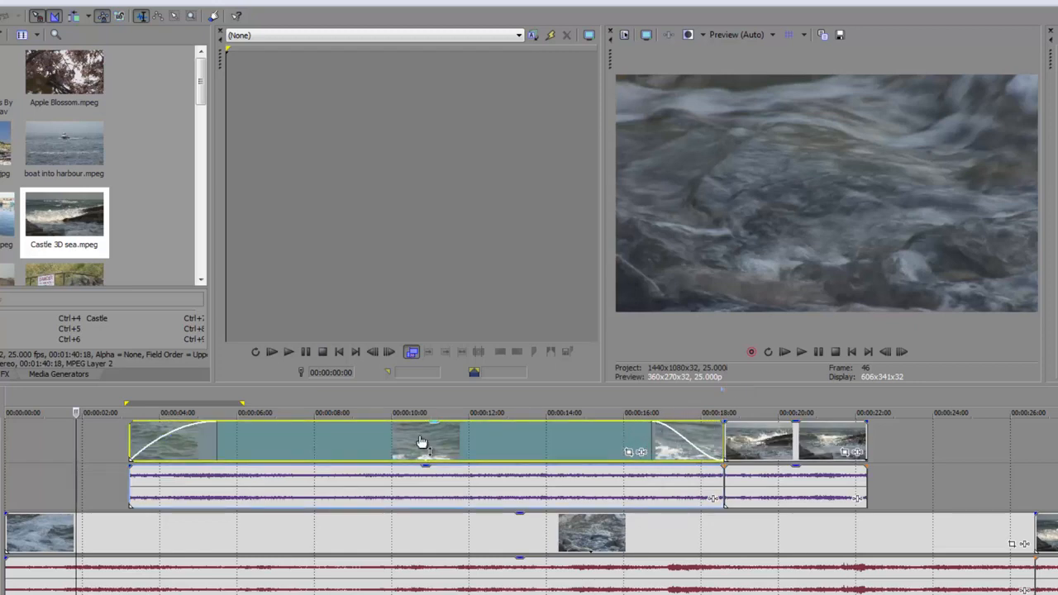
pyautogui.rightClick(654, 422)
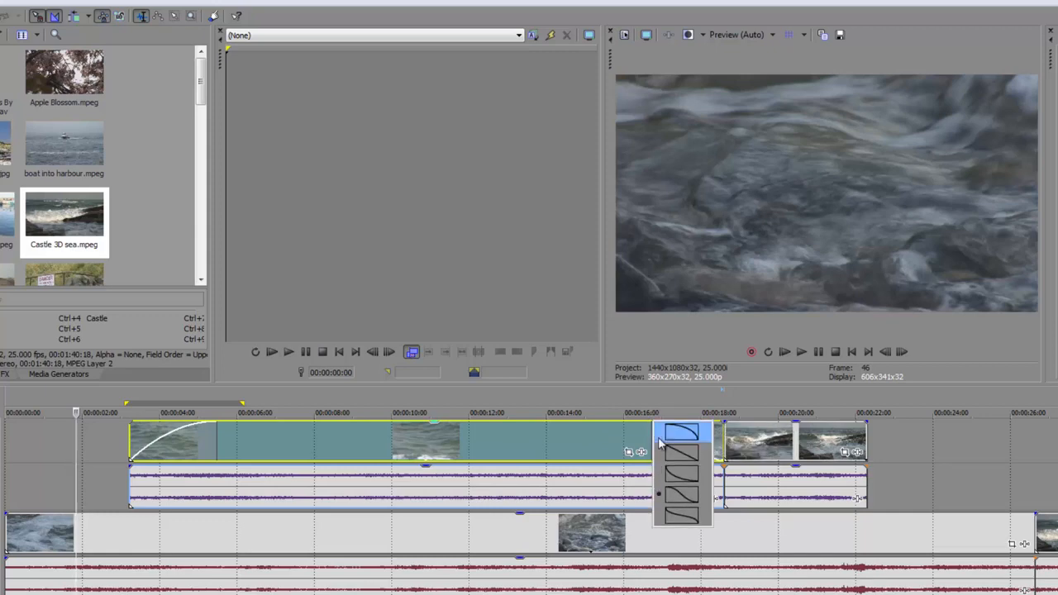
pyautogui.click(678, 508)
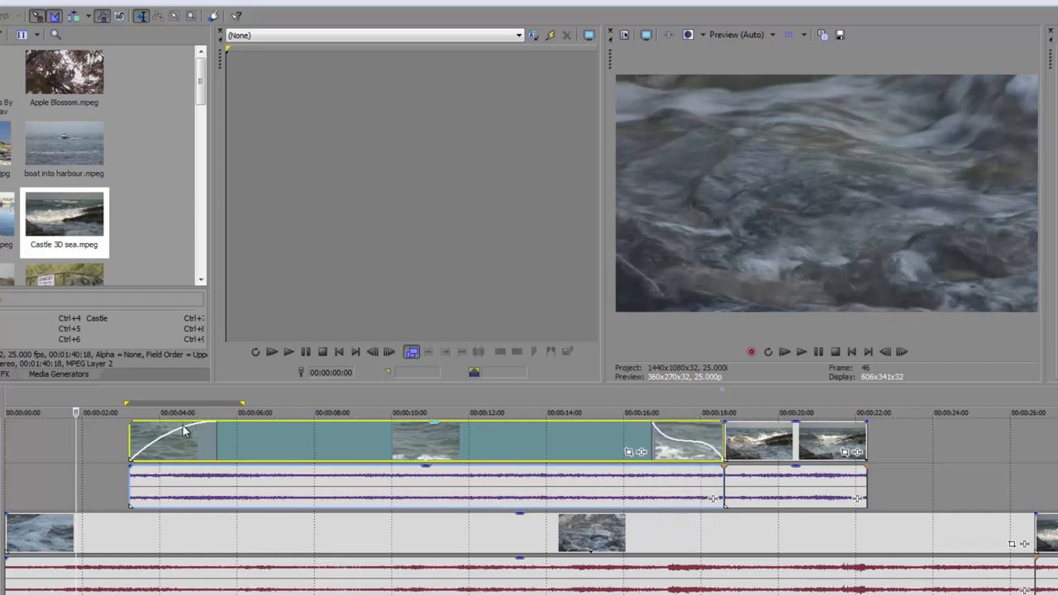
pyautogui.moveTo(653, 419); pyautogui.dragTo(723, 418)
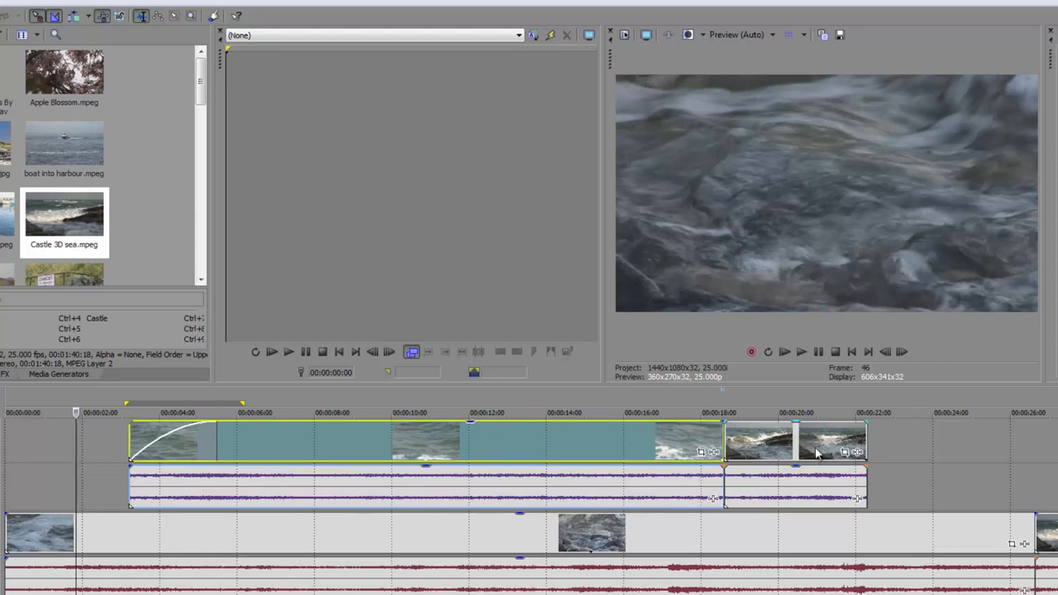
# Step: Move the short breaking-wave clip 1:00 earlier to overlap the end of the long sea clip as a crossfade, and play it
pyautogui.moveTo(817, 452); pyautogui.dragTo(788, 452)
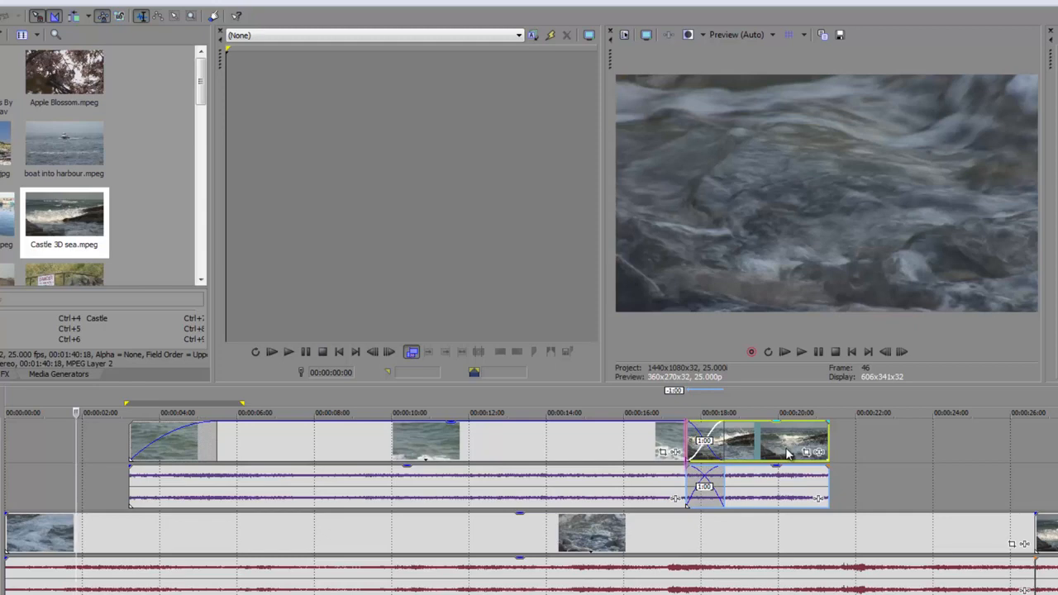
pyautogui.moveTo(788, 453)
pyautogui.mouseDown()
pyautogui.moveTo(743, 457)
pyautogui.moveTo(787, 457)
pyautogui.mouseUp()
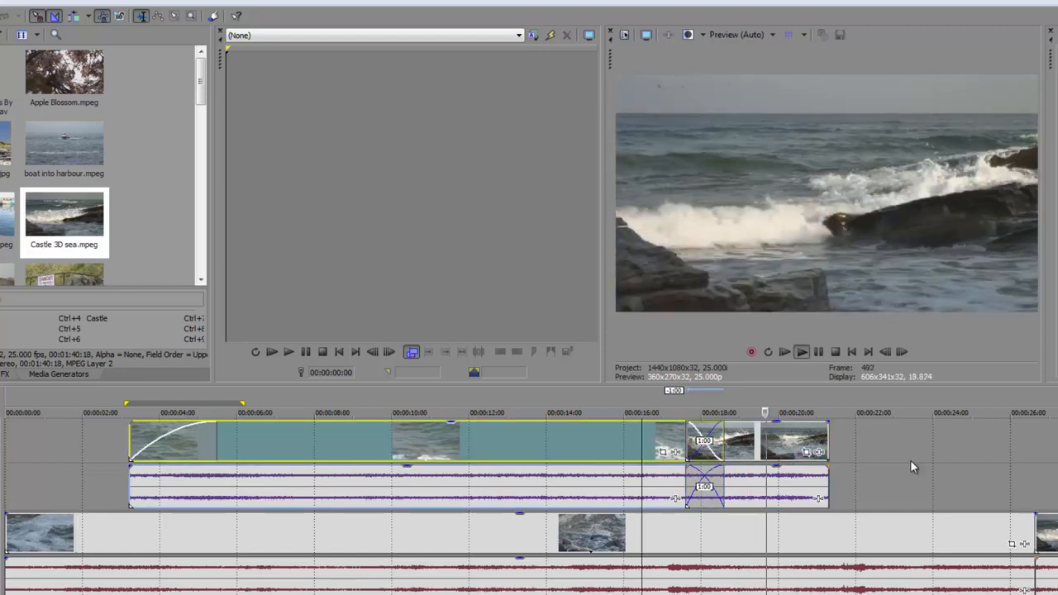
pyautogui.press('space')
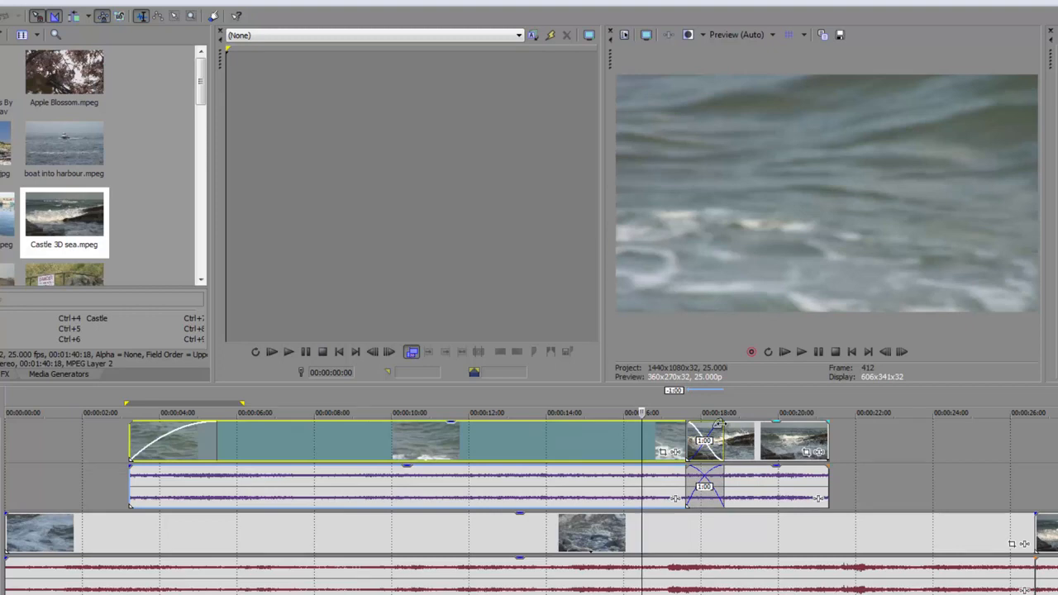
# Step: Change the crossfade curve to a fast fade-in paired with a late, steep fade-out, and play the transition
pyautogui.rightClick(720, 423)
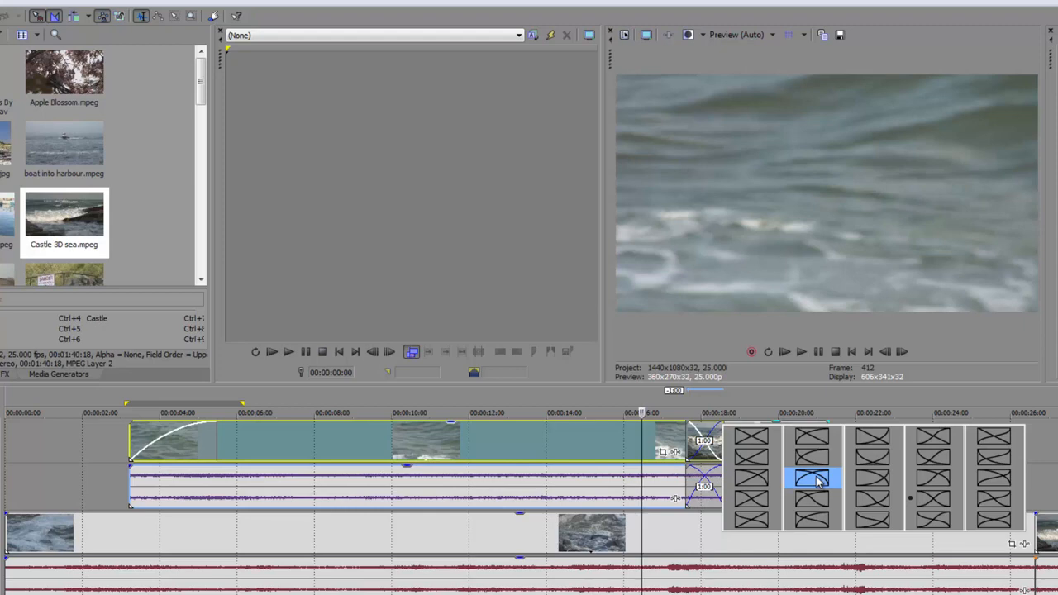
pyautogui.click(815, 481)
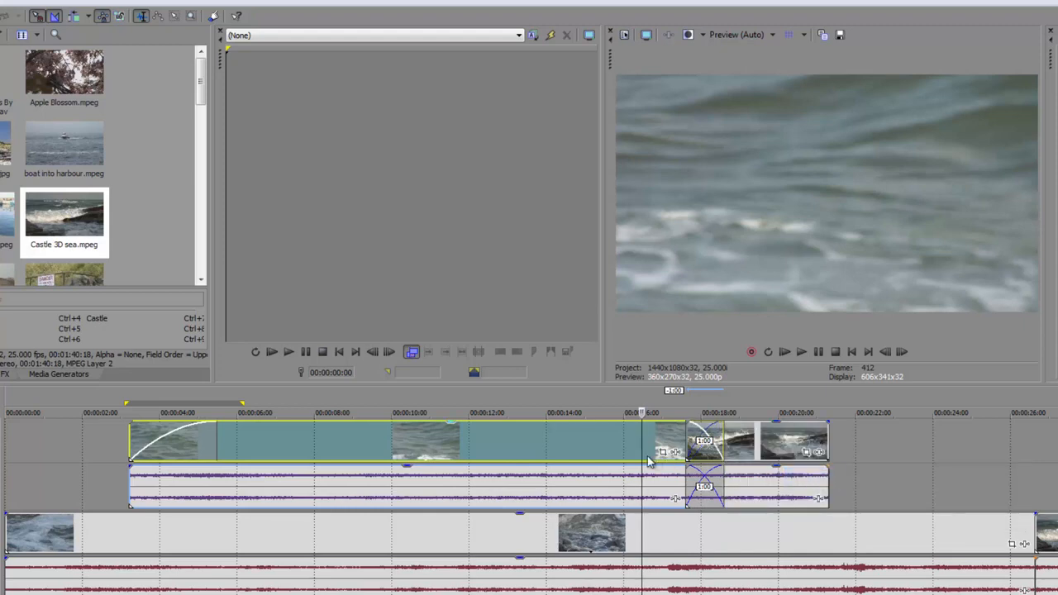
pyautogui.press('space')
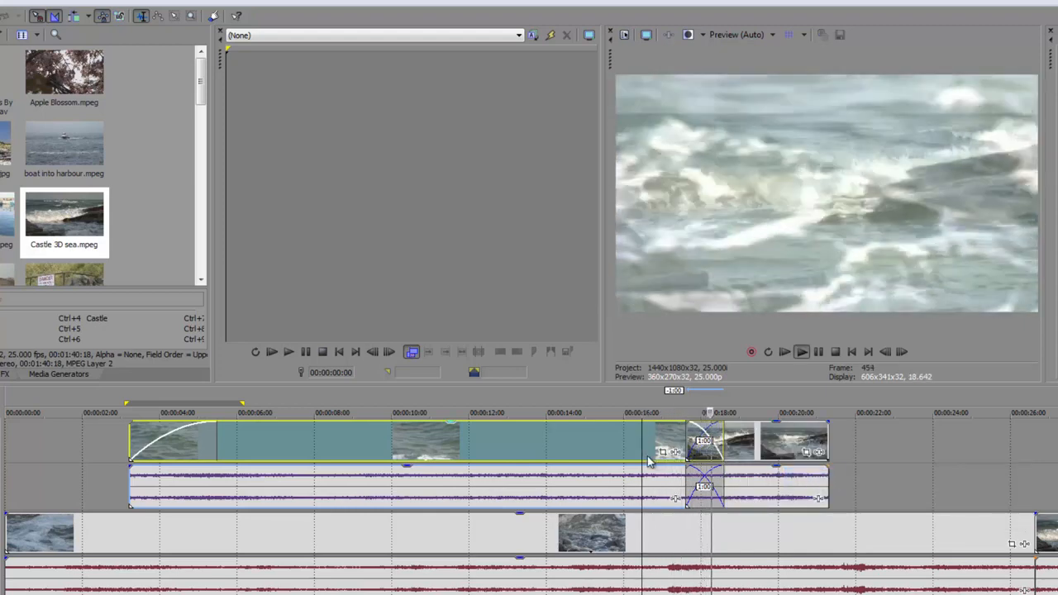
pyautogui.press('space')
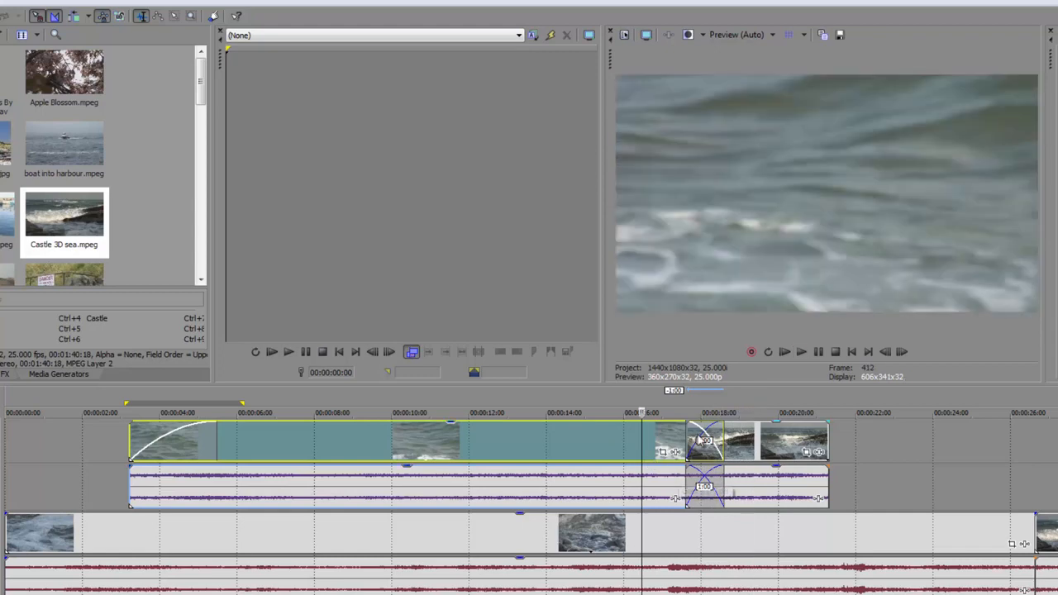
# Step: Examine the crossfade curve choices under Fade Type and at the overlap's fade handle, keeping the current curve
pyautogui.rightClick(719, 435)
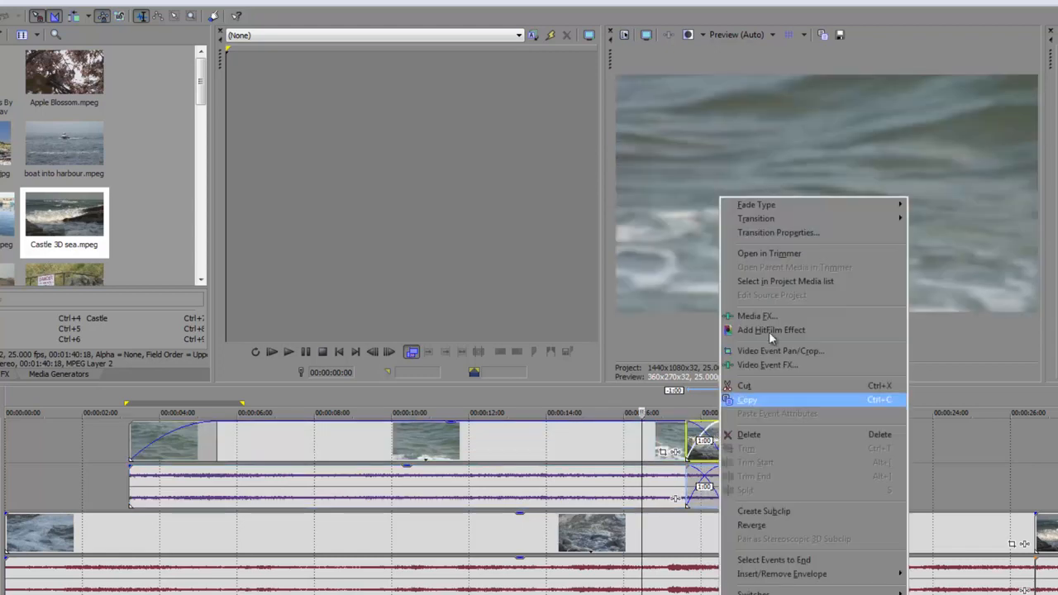
pyautogui.moveTo(784, 208)
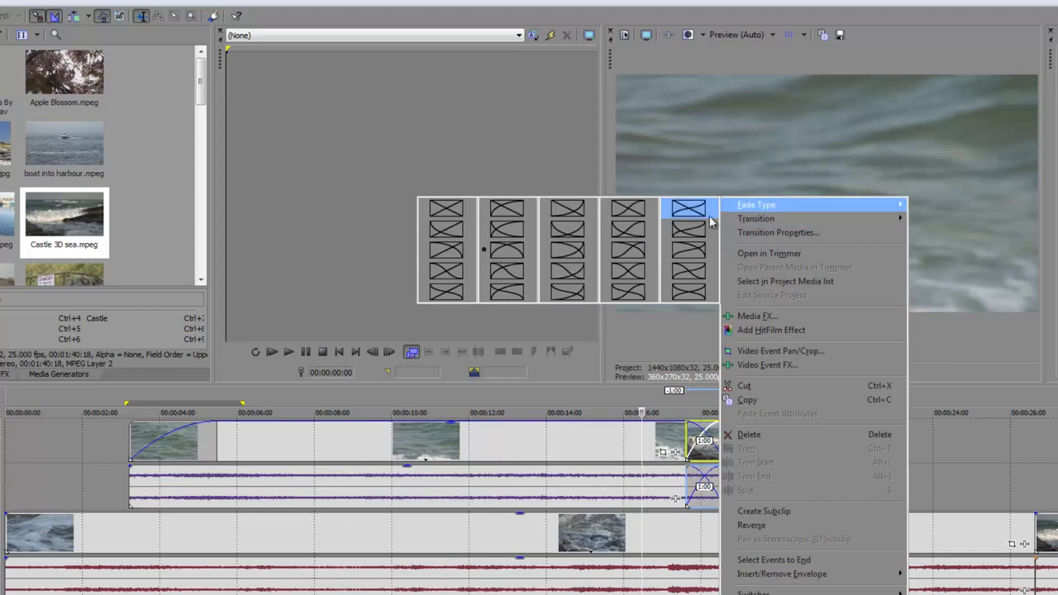
pyautogui.click(698, 432)
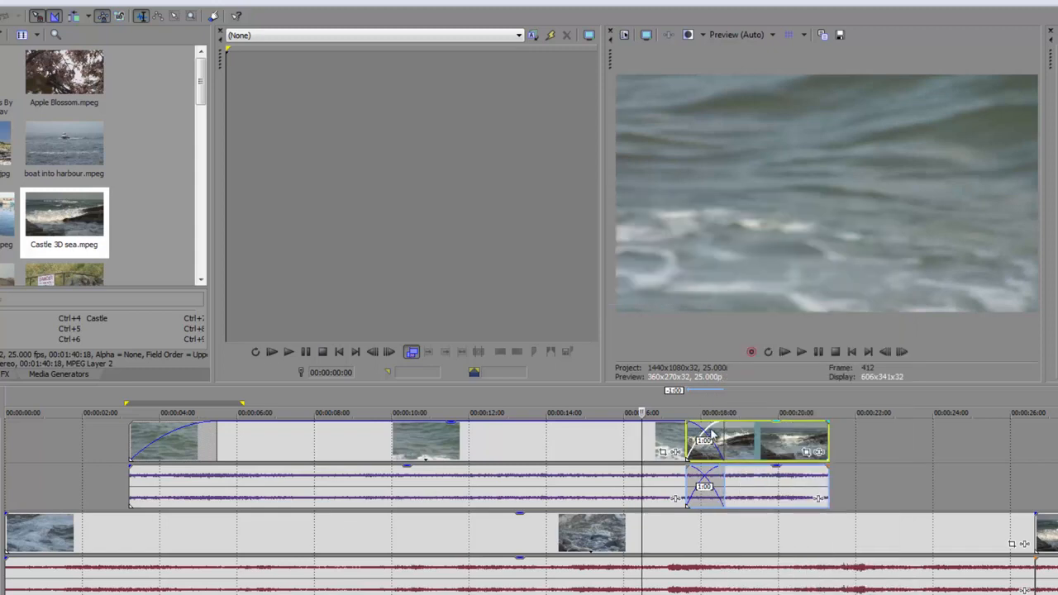
pyautogui.click(696, 434)
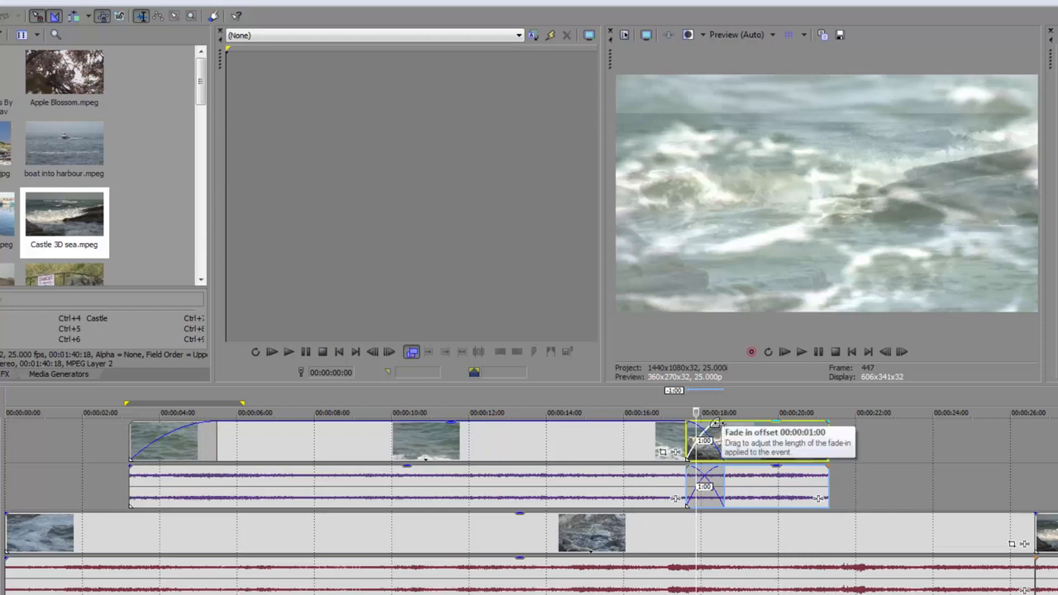
pyautogui.rightClick(715, 423)
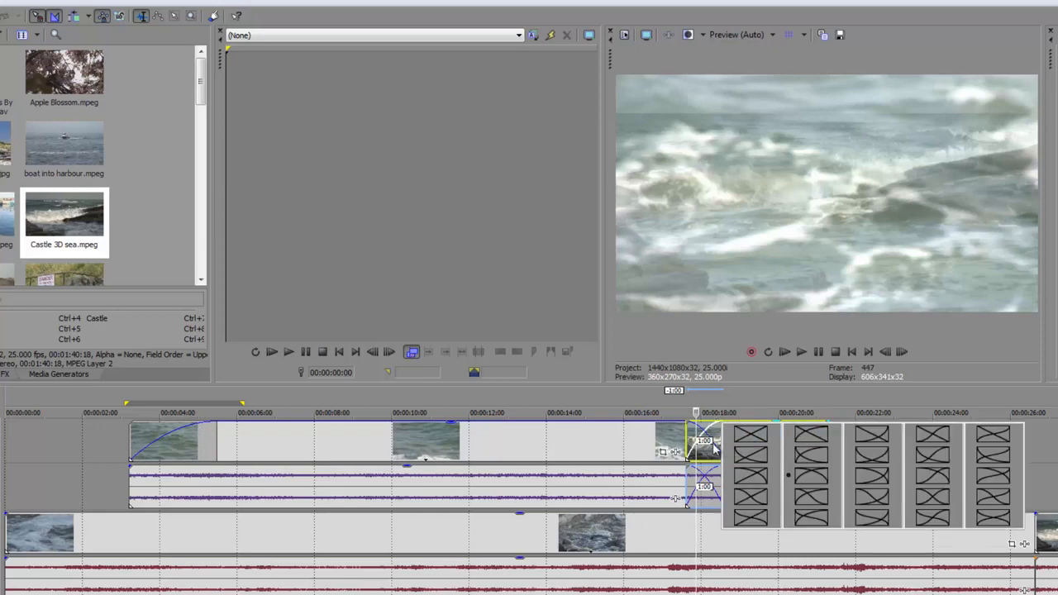
pyautogui.click(726, 447)
# Step: Set the crossfade curve back to the smooth S-shaped type for both clips, and play the transition from just before the overlap
pyautogui.rightClick(718, 447)
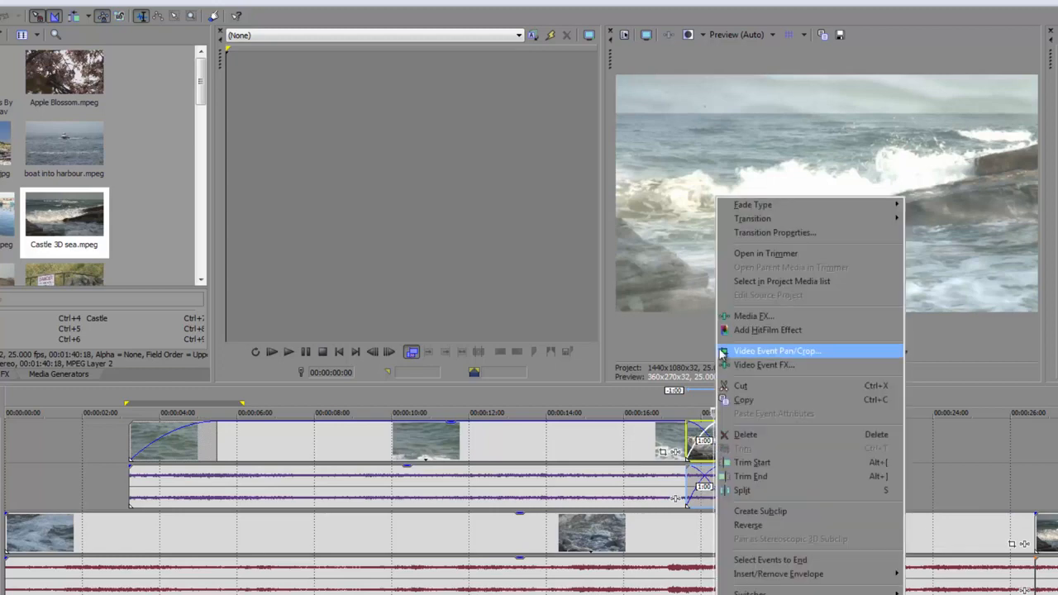
pyautogui.moveTo(742, 212)
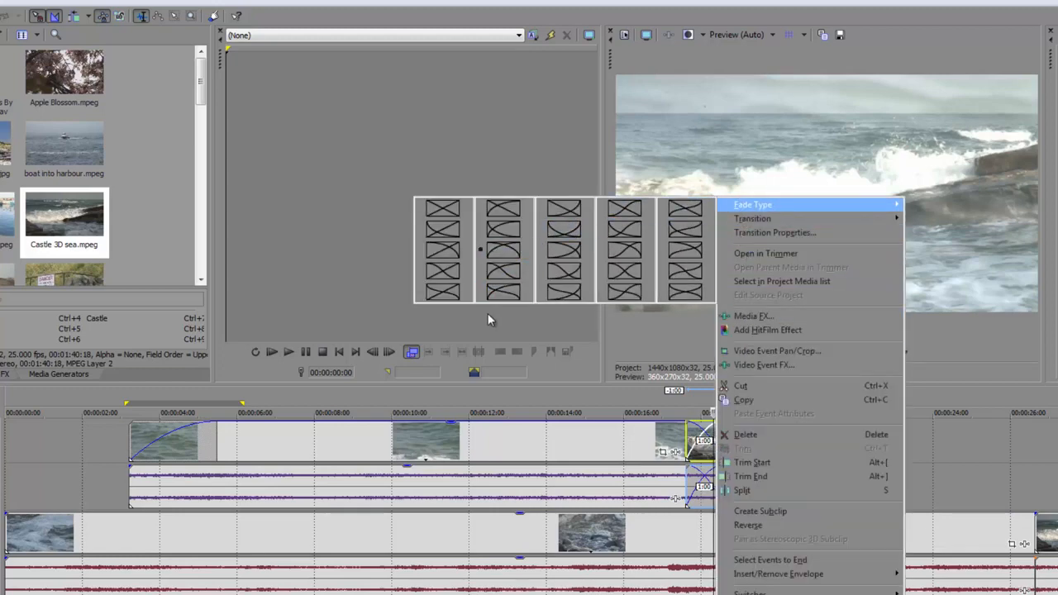
pyautogui.click(628, 275)
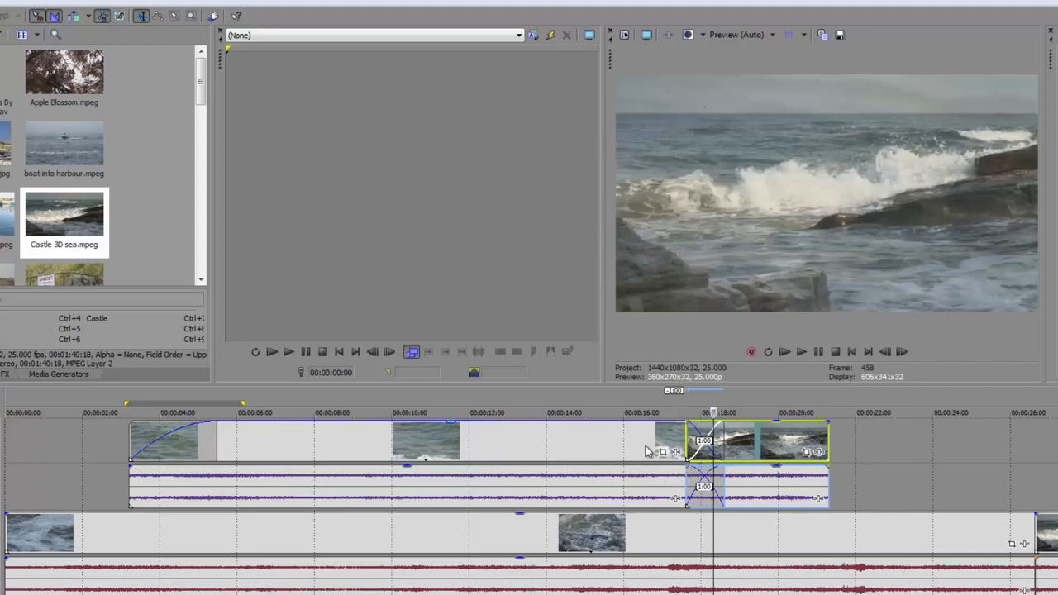
pyautogui.click(638, 449)
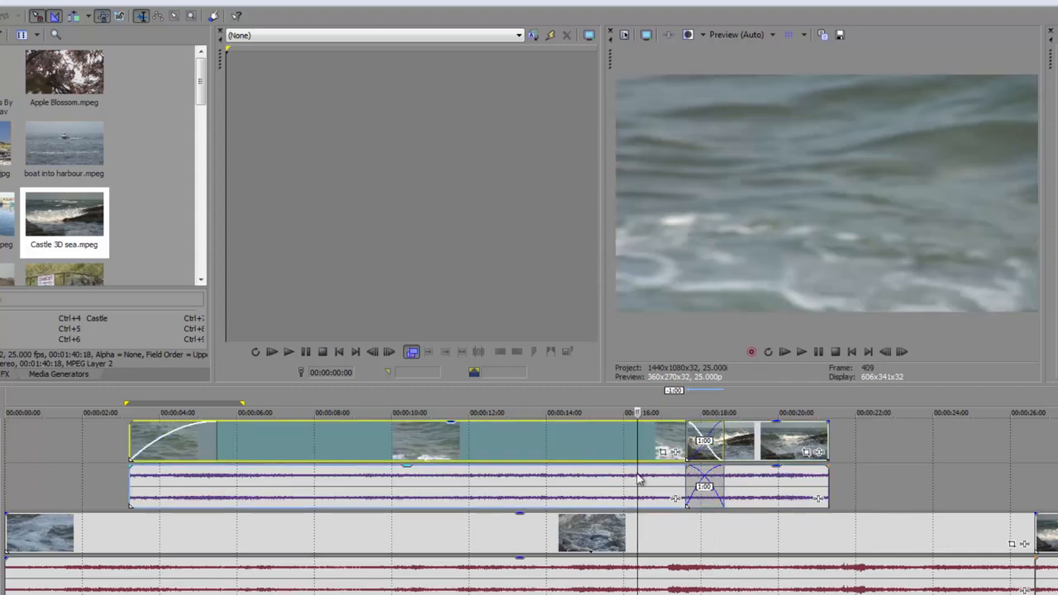
pyautogui.press('space')
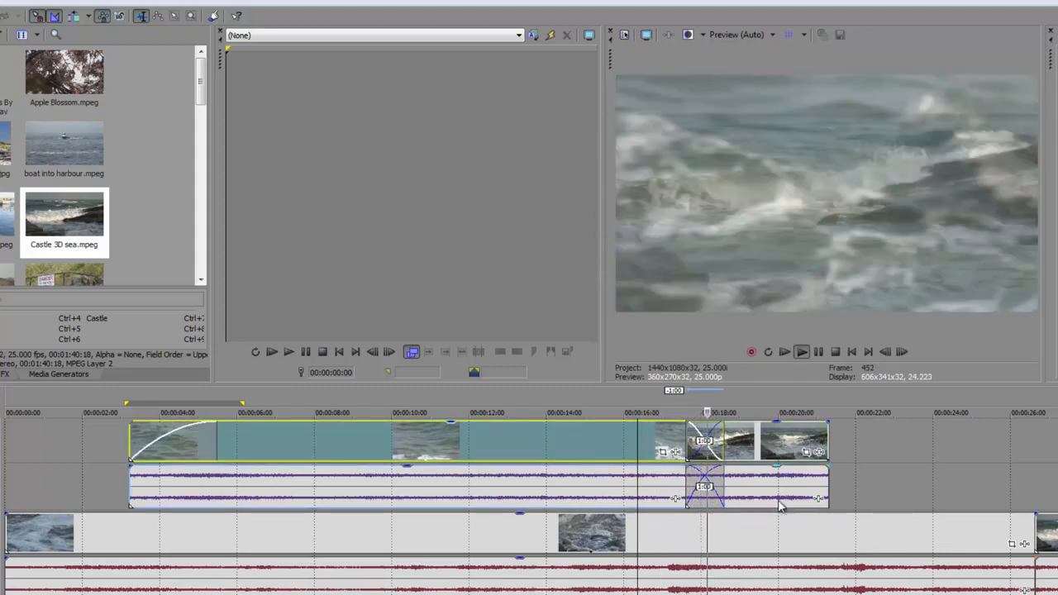
pyautogui.press('space')
# Step: Move the short breaking-wave clip 9:07 earlier, onto the middle of the long sea clip, and play the hard cut into it
pyautogui.click(779, 451)
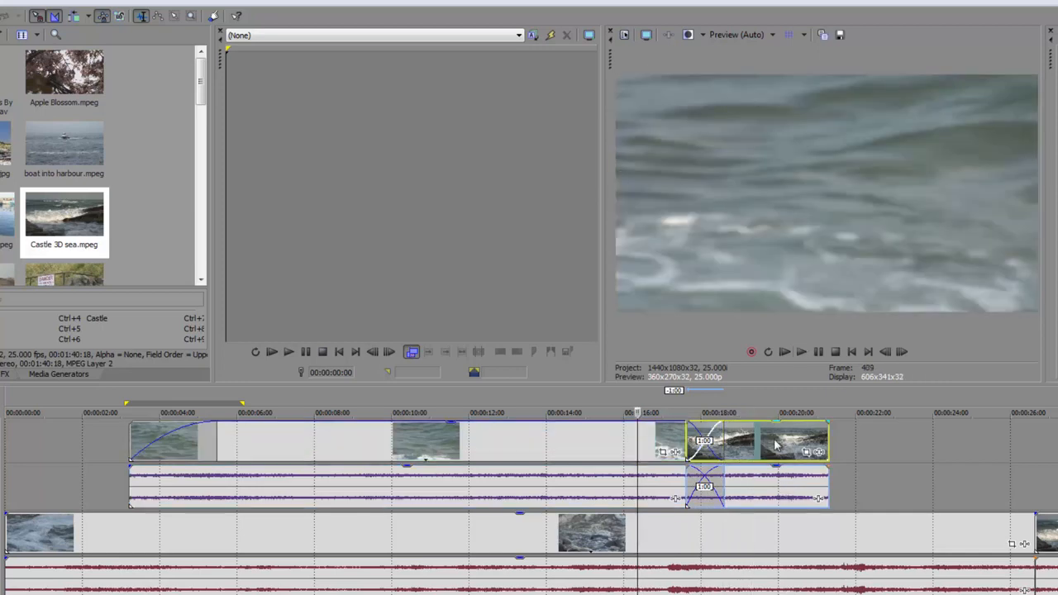
pyautogui.moveTo(780, 451); pyautogui.dragTo(416, 453)
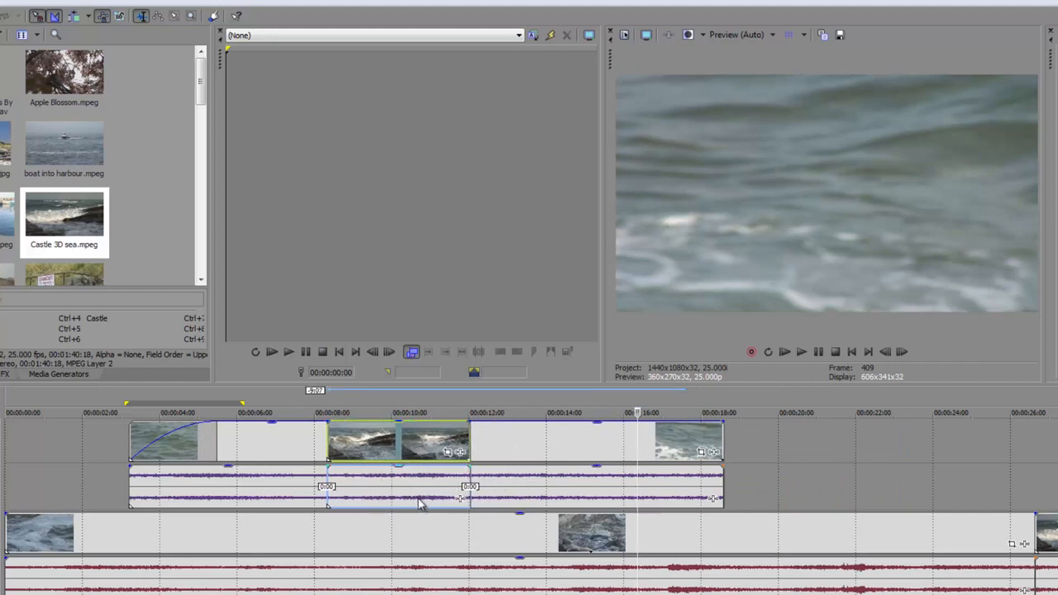
pyautogui.click(289, 450)
pyautogui.press('space')
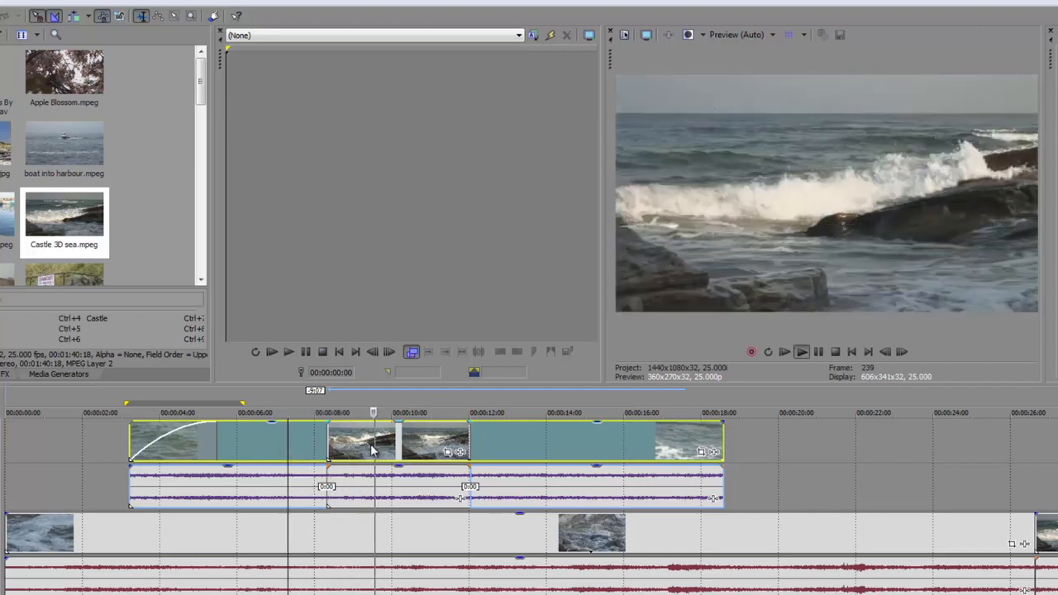
pyautogui.press('space')
# Step: Add a 1:05 fade-in to the start of the short breaking-wave clip and play the transition
pyautogui.moveTo(326, 426); pyautogui.dragTo(370, 451)
pyautogui.press('space')
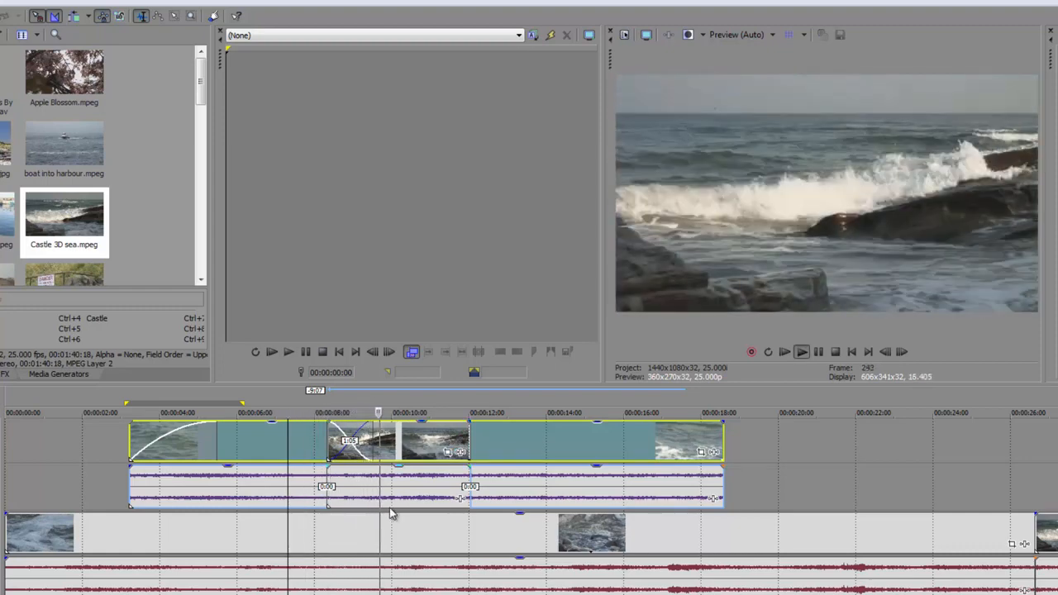
pyautogui.press('space')
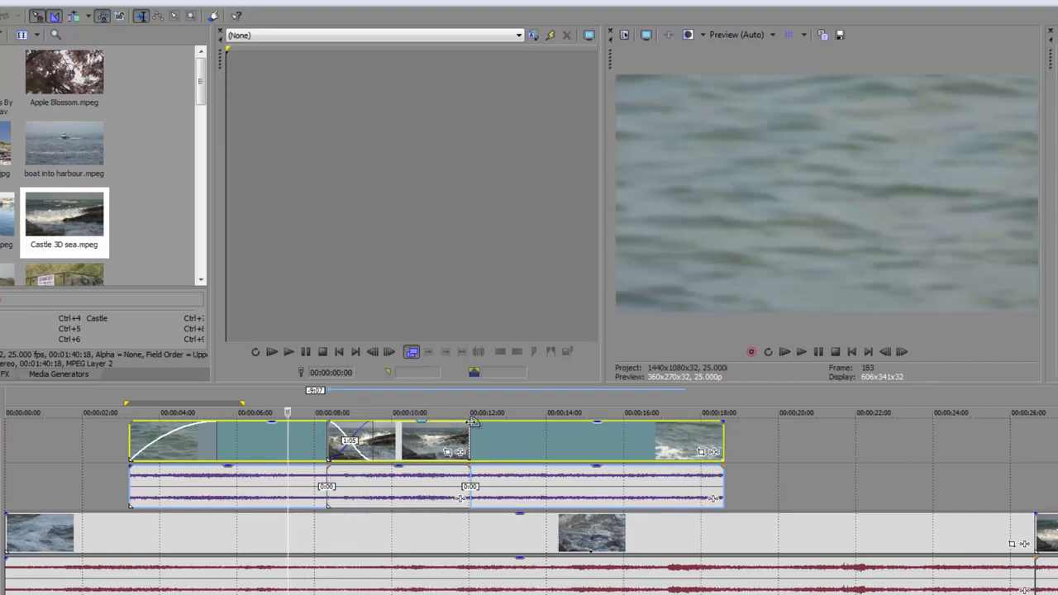
# Step: Add a 1:05 fade-out to the end of the short breaking-wave clip and play the transition back to the long sea clip
pyautogui.moveTo(463, 417); pyautogui.dragTo(422, 422)
pyautogui.press('space')
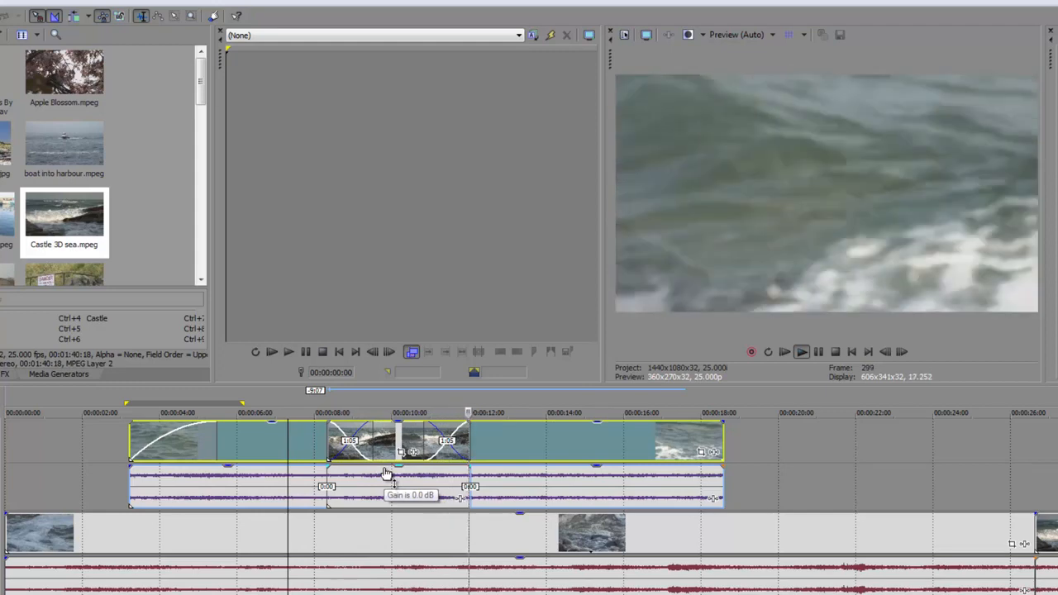
pyautogui.press('space')
# Step: Move the short breaking-wave clip 10:07 later, so that it starts exactly where the long sea clip ends
pyautogui.click(459, 447)
pyautogui.moveTo(411, 449); pyautogui.dragTo(807, 452)
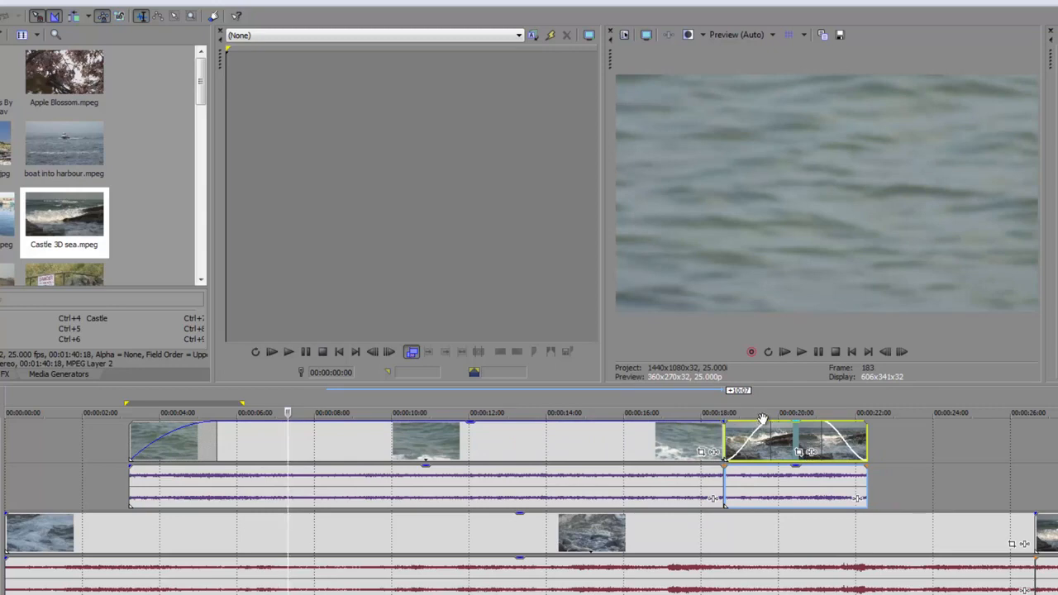
# Step: Remove the fade-in and fade-out from the breaking-wave clip and overlap it with the long sea clip's end by 1:00 as a crossfade
pyautogui.moveTo(766, 427); pyautogui.dragTo(686, 432)
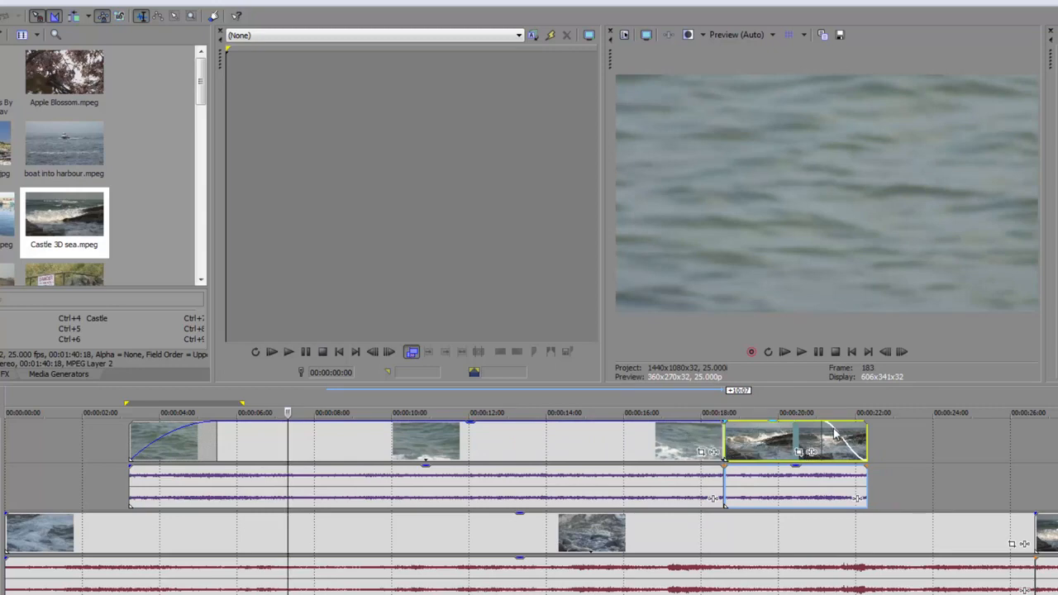
pyautogui.moveTo(827, 424); pyautogui.dragTo(867, 423)
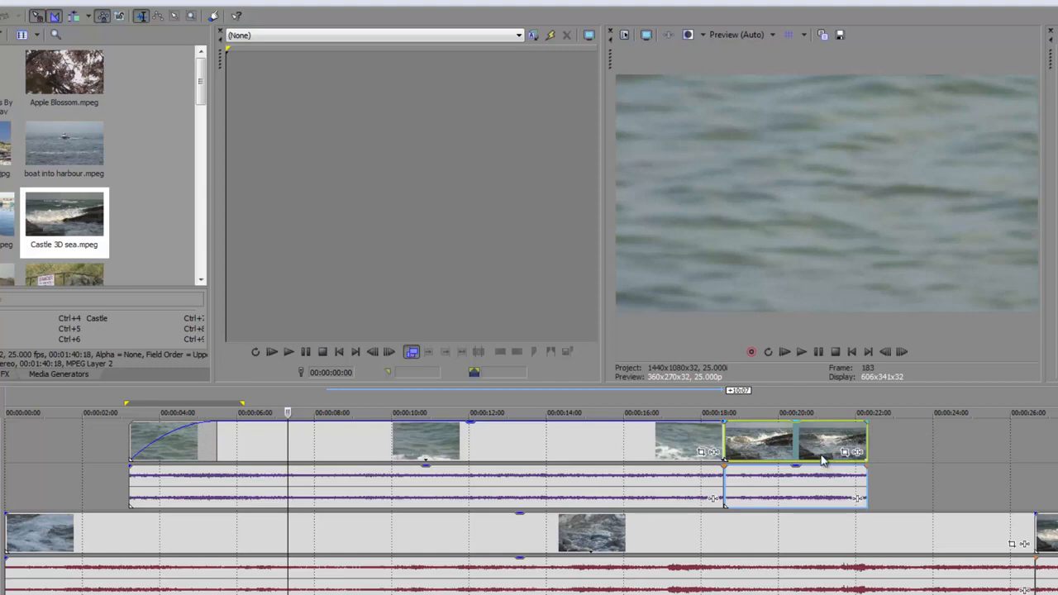
pyautogui.moveTo(808, 439); pyautogui.dragTo(771, 445)
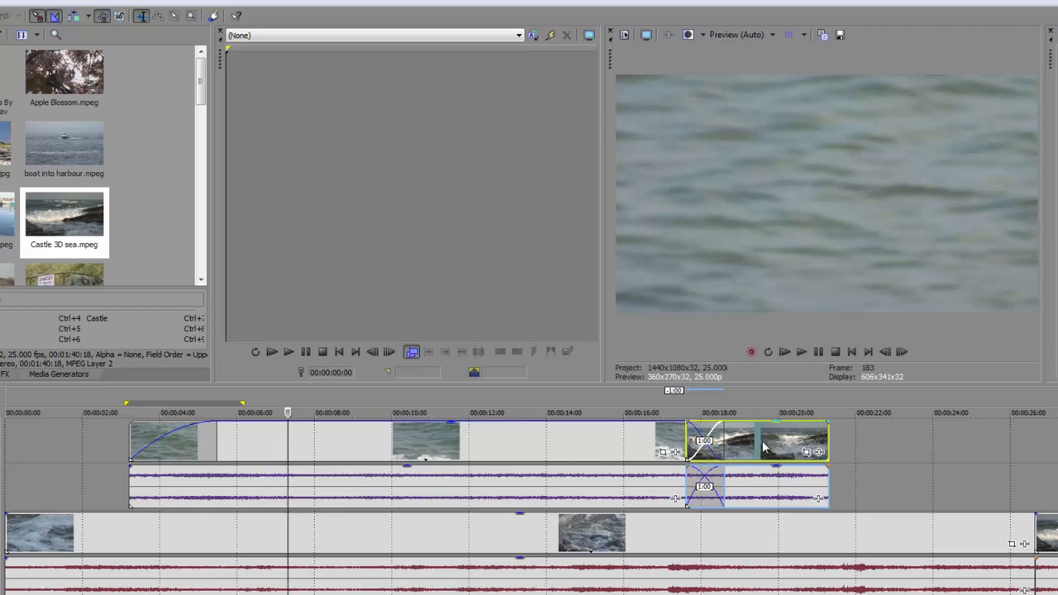
# Step: Open the Event Pan/Crop window of the long sea clip and try moving, resizing, docking and undocking it
pyautogui.click(663, 452)
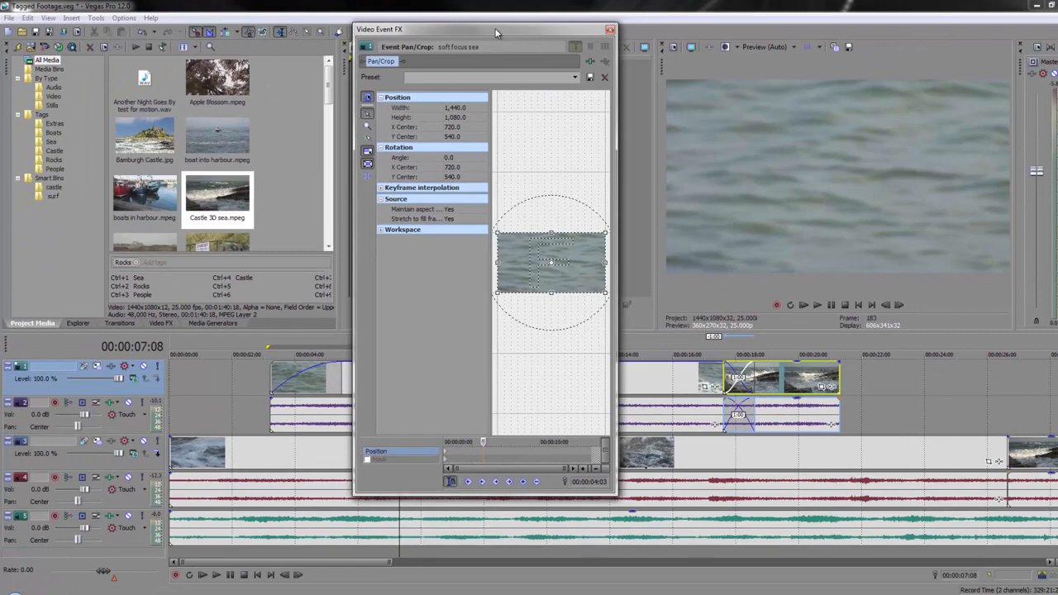
pyautogui.moveTo(496, 32); pyautogui.dragTo(5, 55)
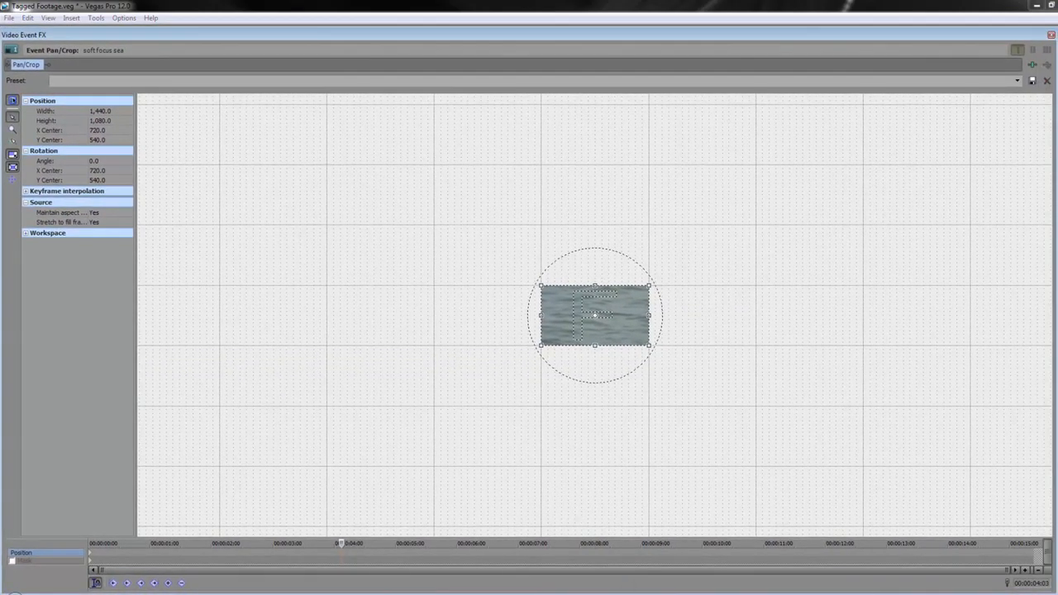
pyautogui.moveTo(1050, 590); pyautogui.dragTo(461, 377)
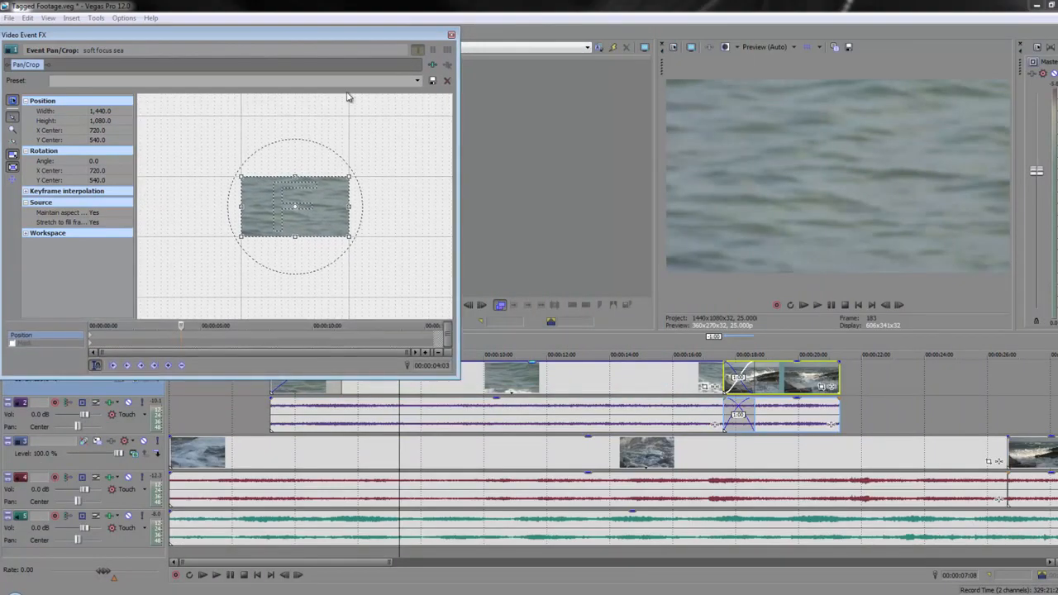
pyautogui.doubleClick(345, 35)
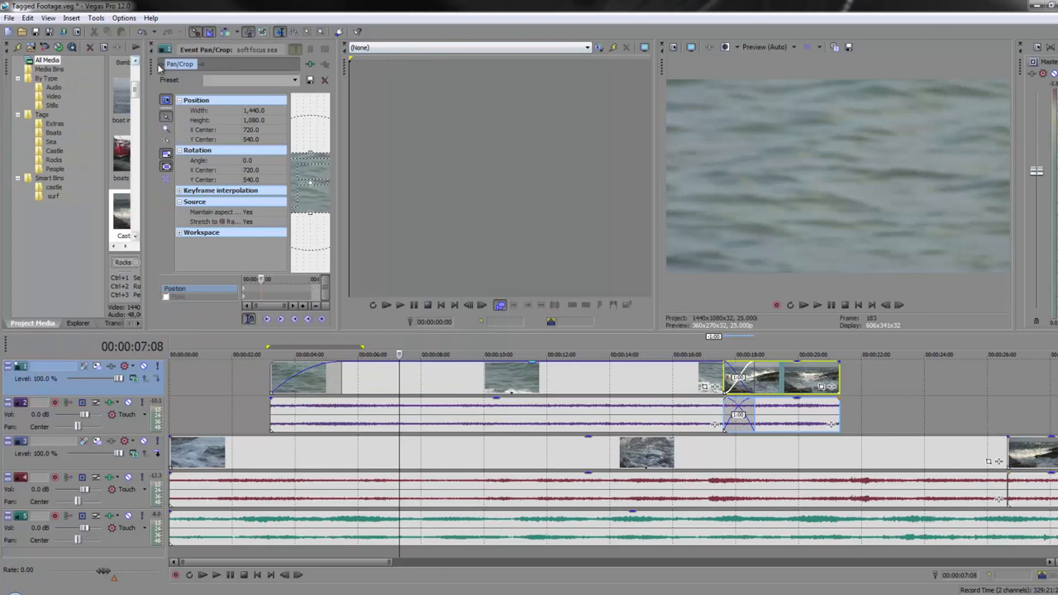
pyautogui.moveTo(153, 71); pyautogui.dragTo(297, 52)
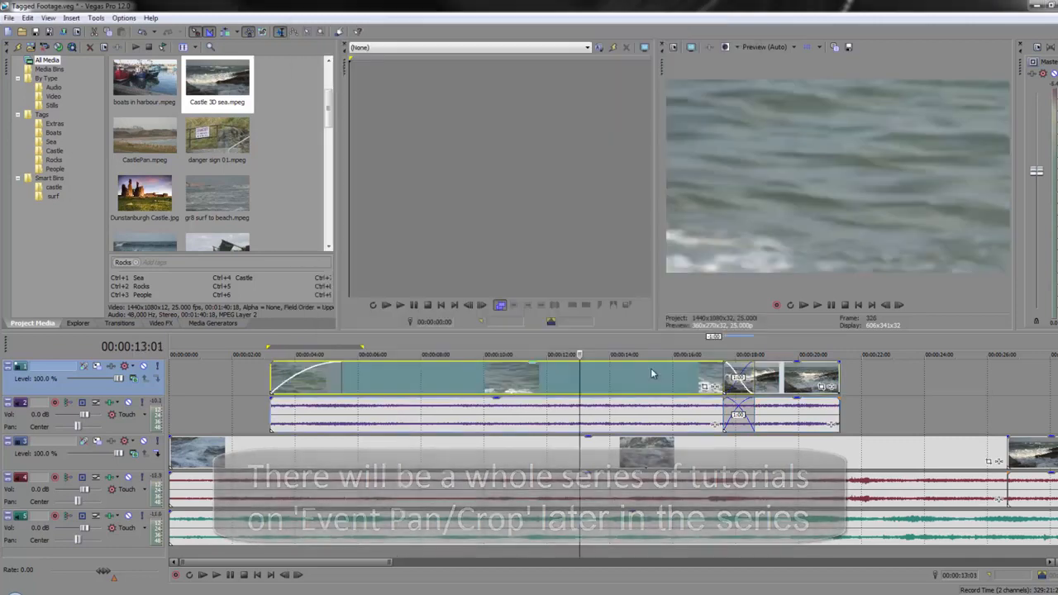
# Step: Add the Sony Black and White effect to the long sea clip
pyautogui.click(704, 386)
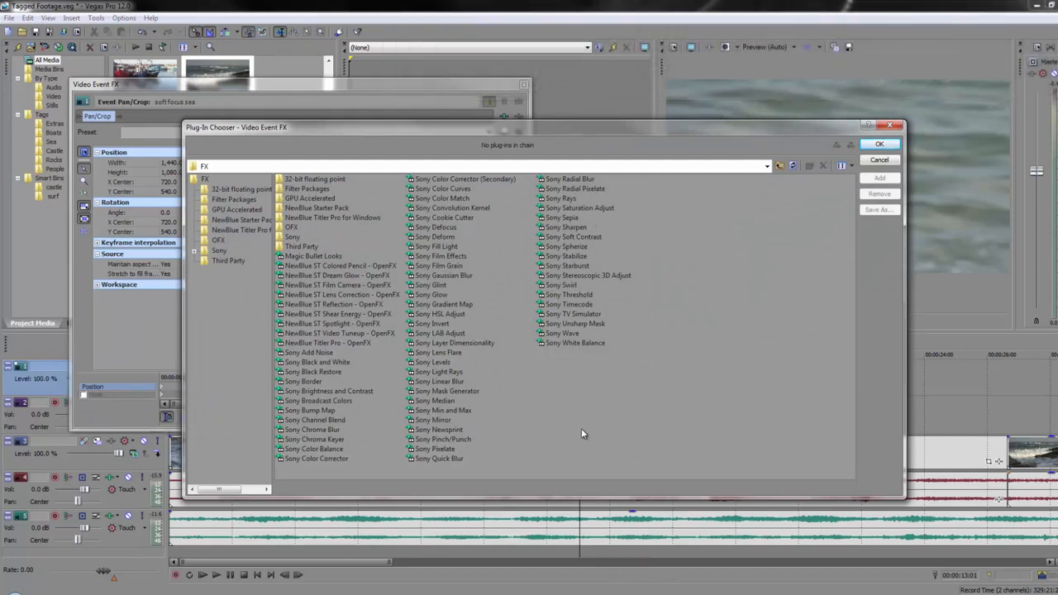
pyautogui.click(325, 364)
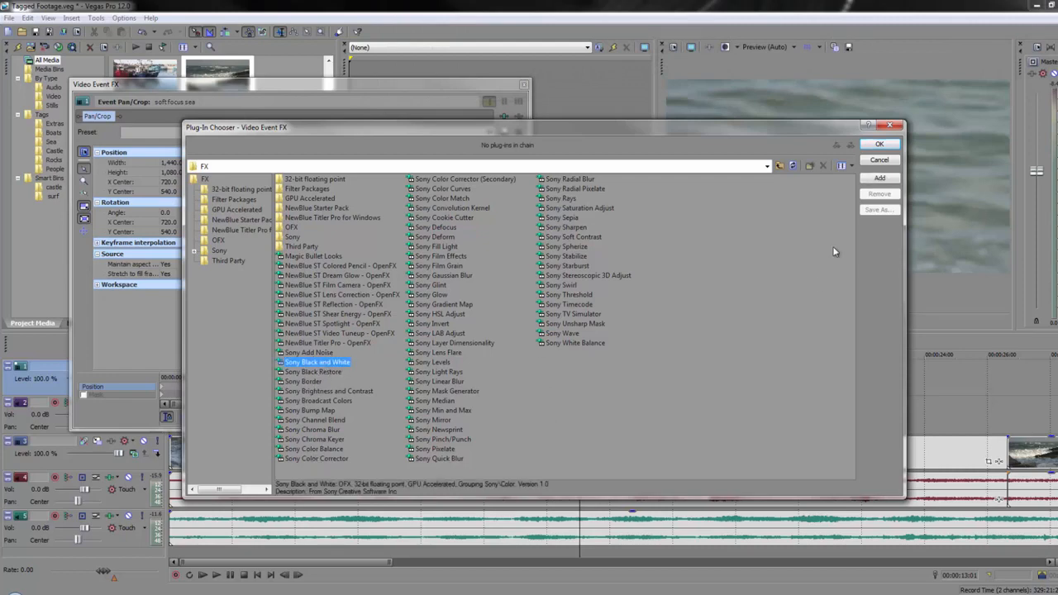
pyautogui.doubleClick(303, 365)
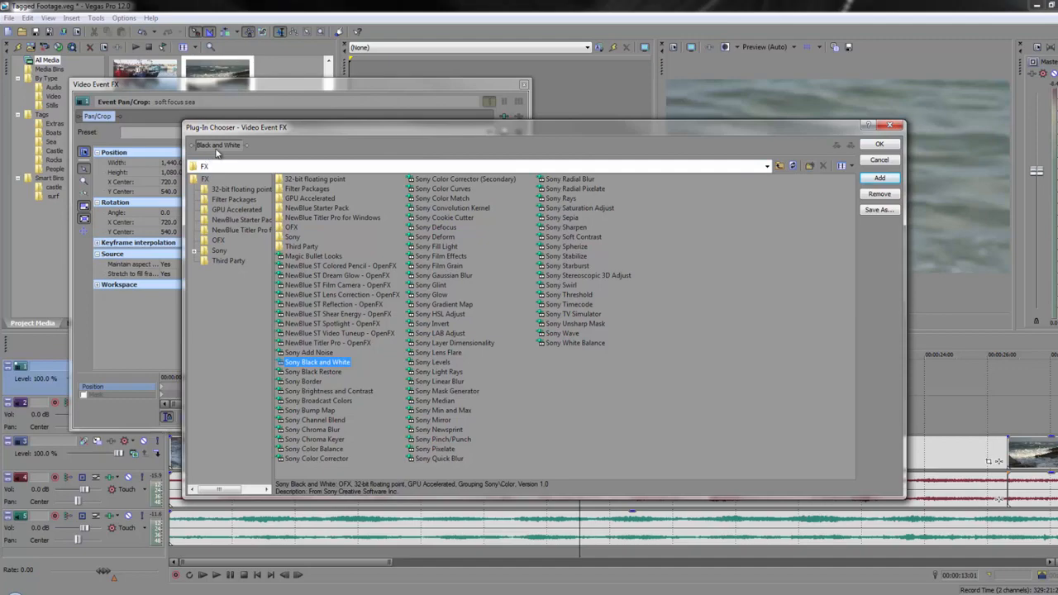
pyautogui.click(896, 146)
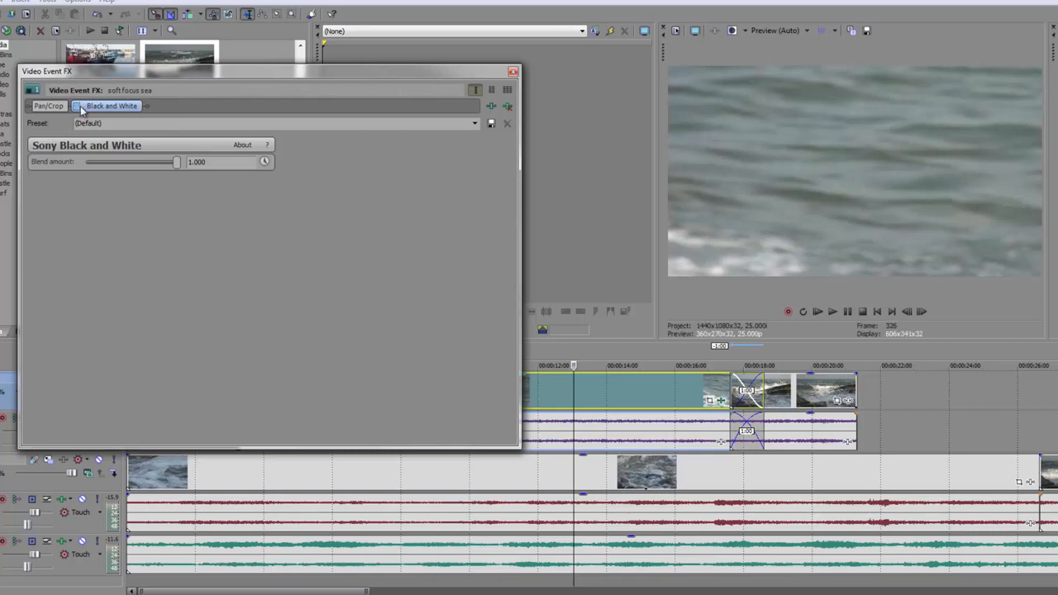
# Step: Toggle the Black and White effect and try different blend amounts, and remove the effect from the long sea clip
pyautogui.click(79, 106)
pyautogui.moveTo(175, 162); pyautogui.dragTo(147, 168)
pyautogui.moveTo(79, 175); pyautogui.dragTo(193, 179)
pyautogui.click(509, 107)
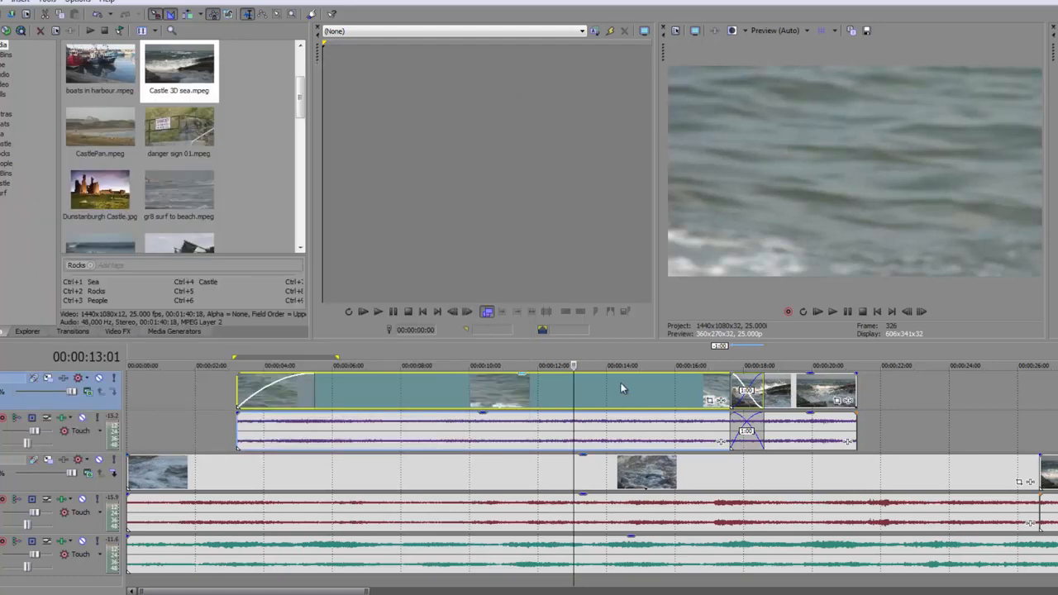
# Step: Select the long sea clip's audio, lower its gain to -5.8 dB and raise it back to full level
pyautogui.click(535, 438)
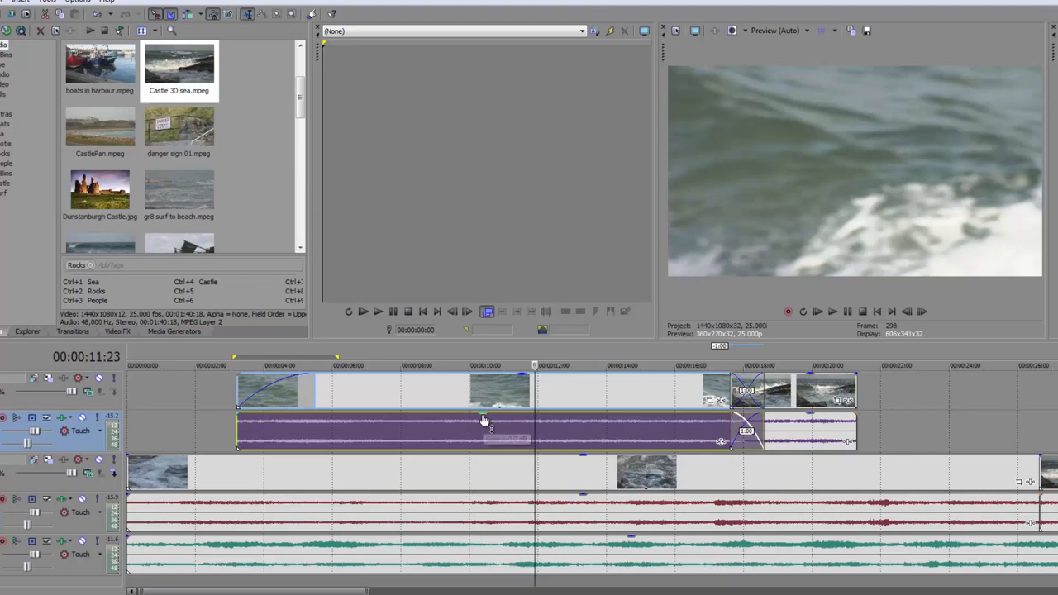
pyautogui.moveTo(484, 421); pyautogui.dragTo(480, 433)
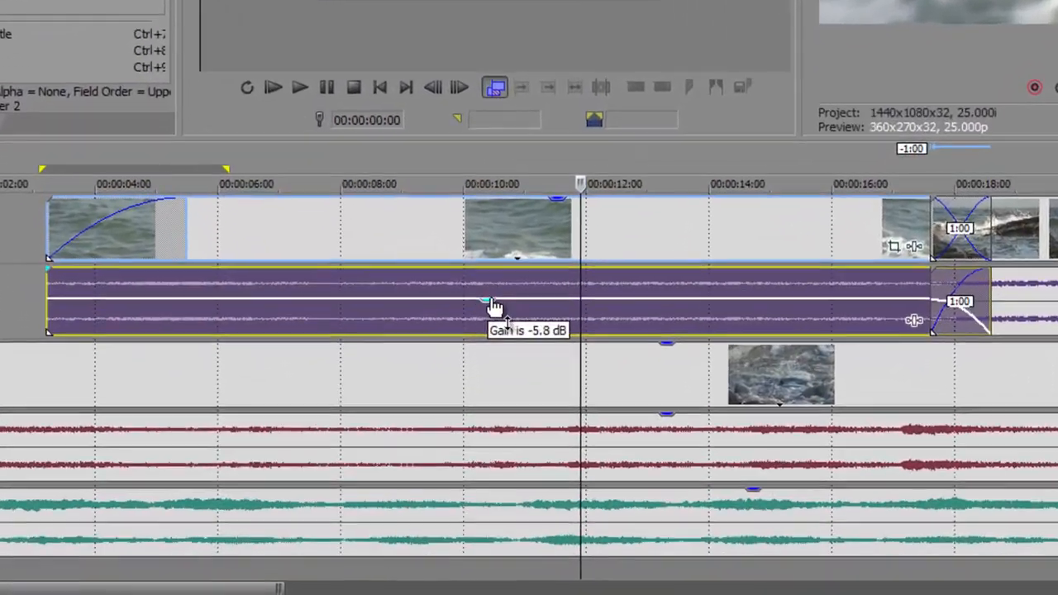
pyautogui.moveTo(492, 304); pyautogui.dragTo(496, 272)
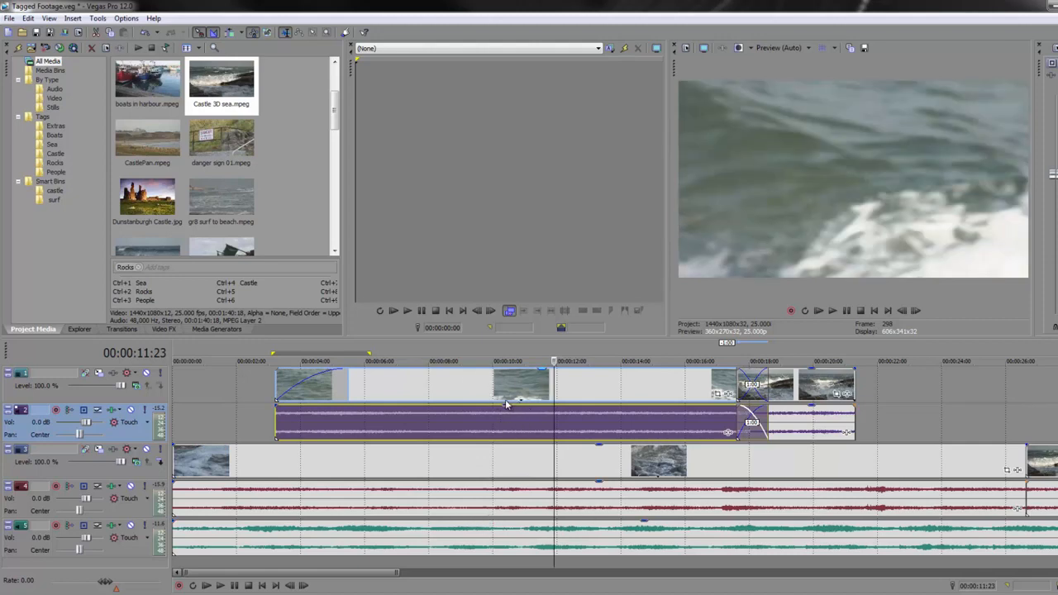
# Step: Try the opacity line of the long sea clip's video at 100 % and lower the gain line of its audio slightly
pyautogui.moveTo(509, 411)
pyautogui.mouseDown()
pyautogui.moveTo(513, 449)
pyautogui.moveTo(511, 406)
pyautogui.mouseUp()
pyautogui.moveTo(548, 374); pyautogui.dragTo(547, 371)
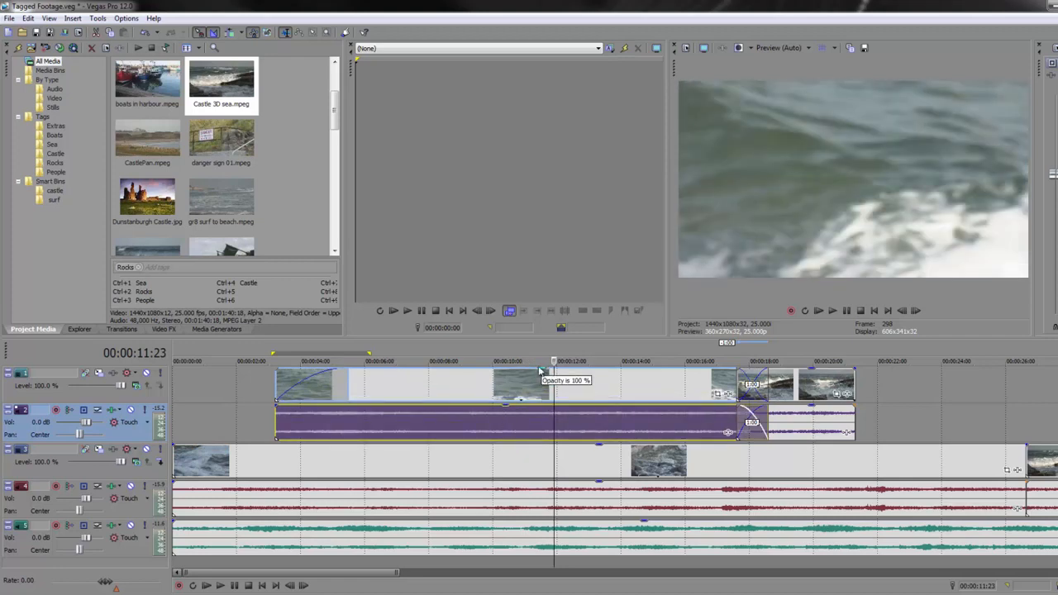
pyautogui.moveTo(508, 410); pyautogui.dragTo(496, 430)
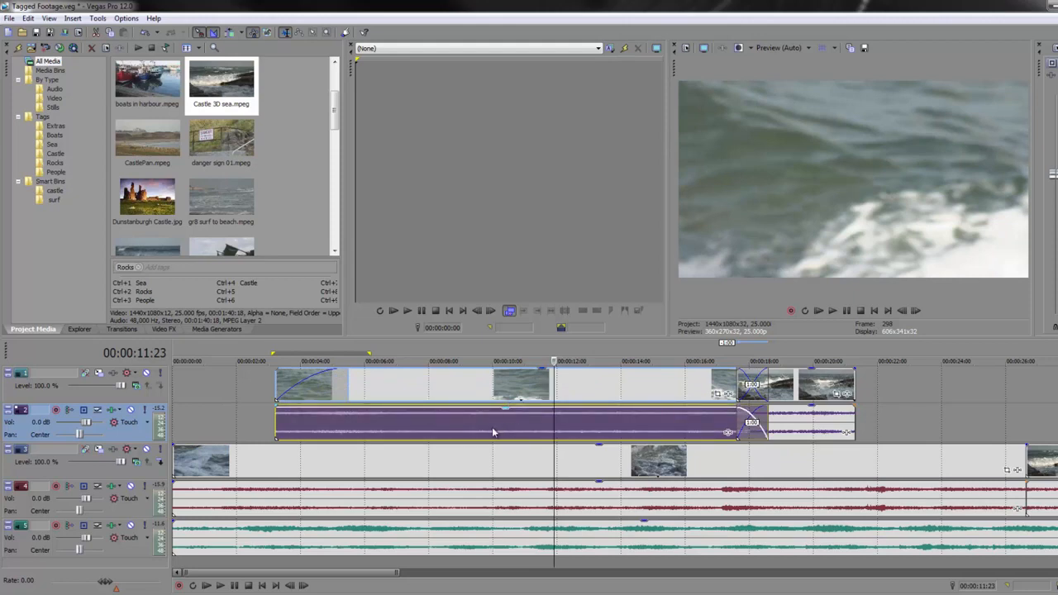